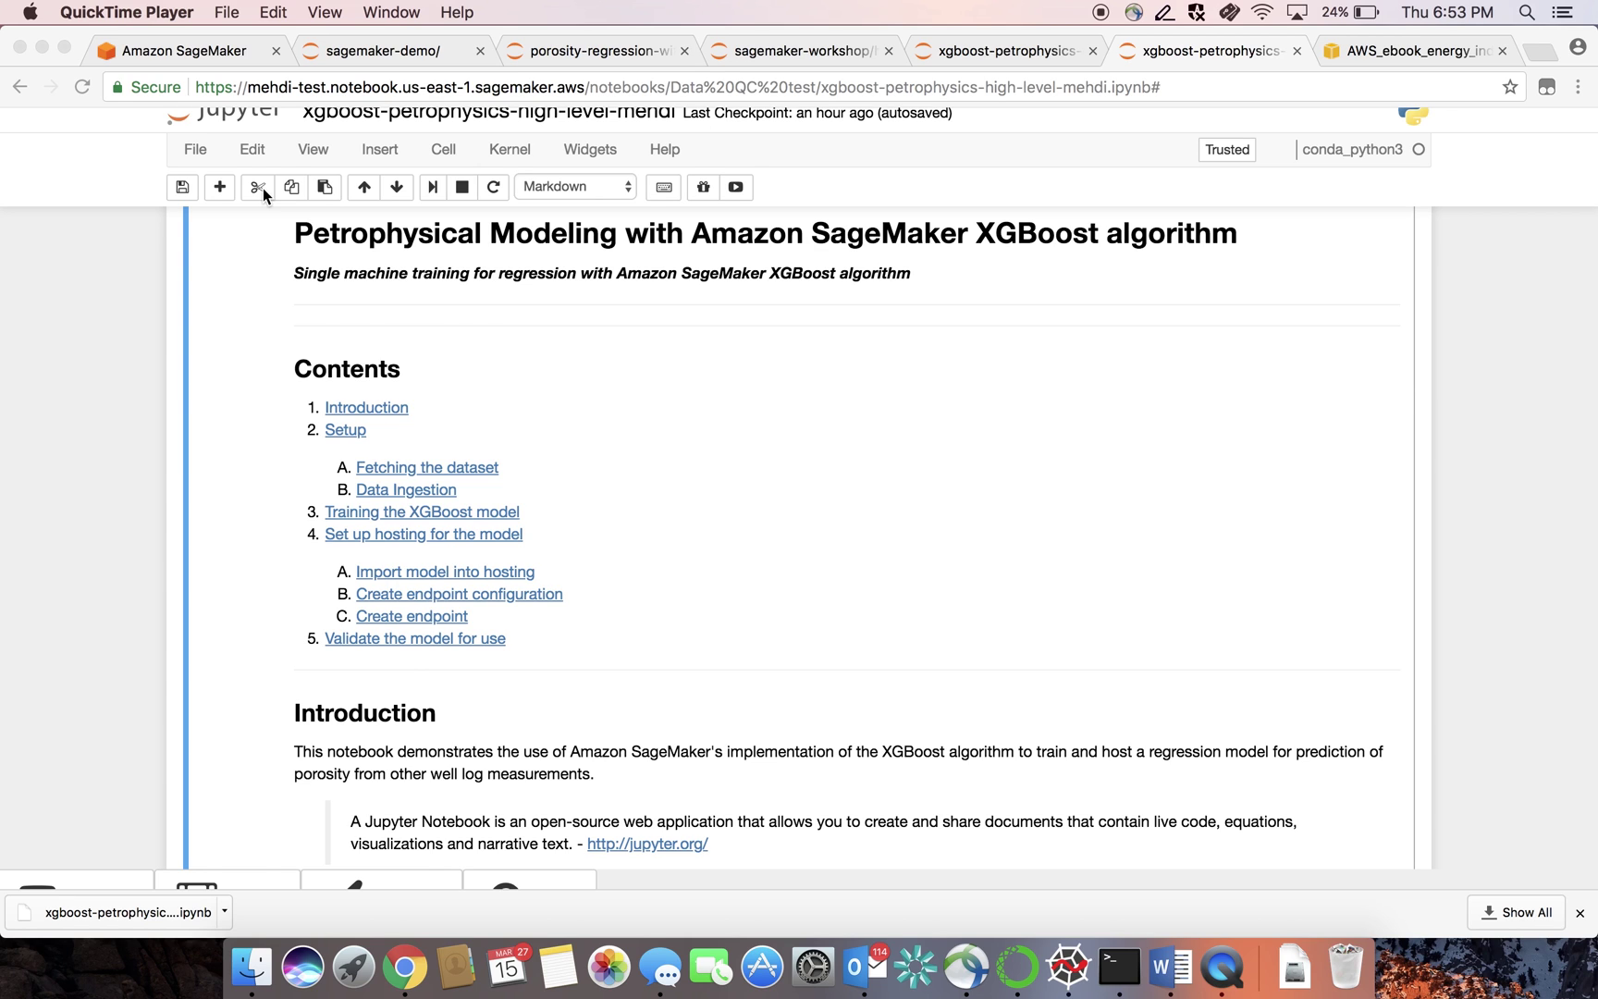
{"action": "scroll", "coordinate": [228, 415], "scroll_direction": "down", "scroll_amount": 5}
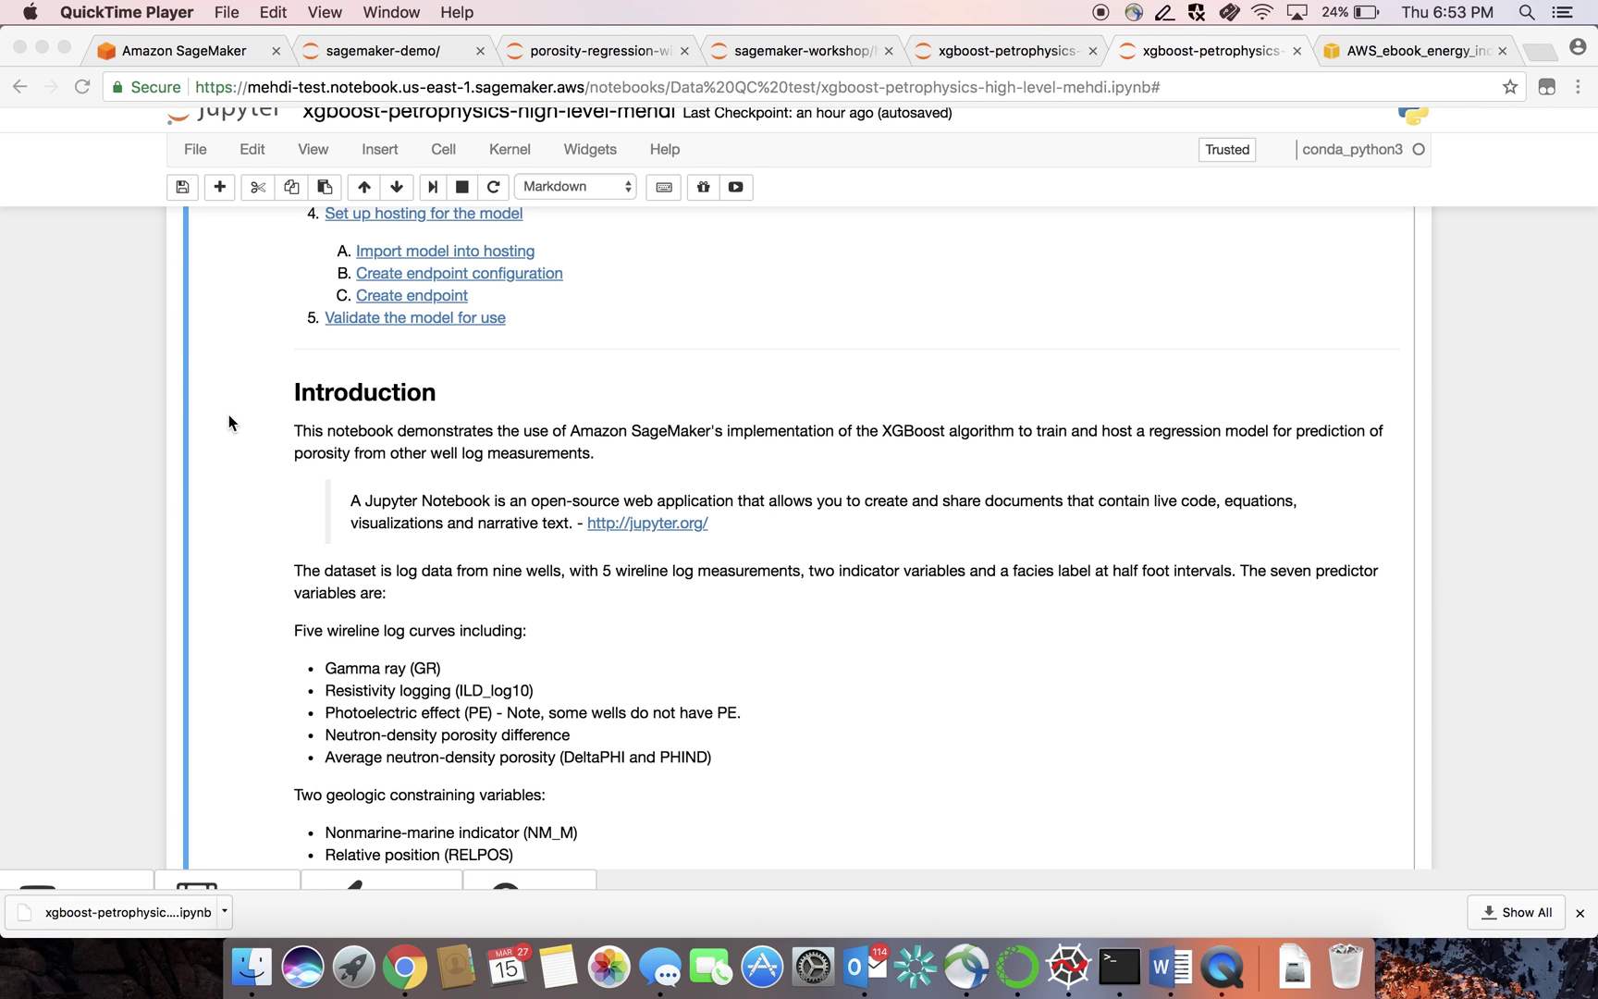
{"action": "scroll", "coordinate": [228, 415], "scroll_direction": "down", "scroll_amount": 2}
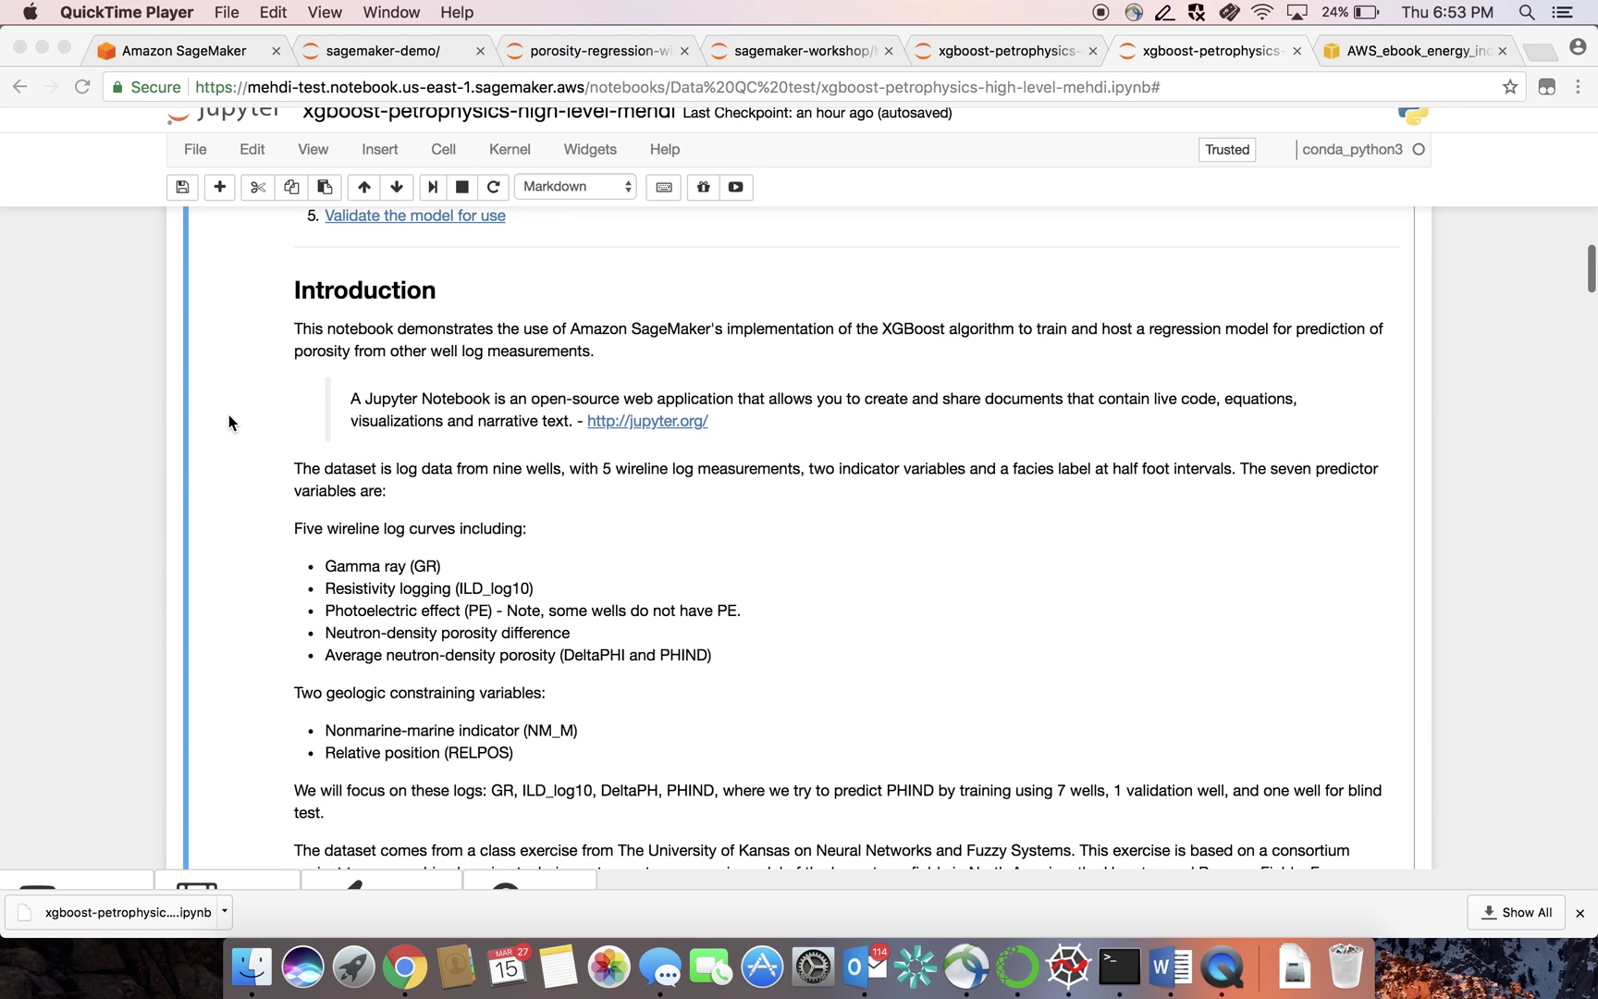
Step: Highlight the introduction's list of wireline logs and geologic variables, then clear the selection
{"action": "left_click", "coordinate": [539, 775]}
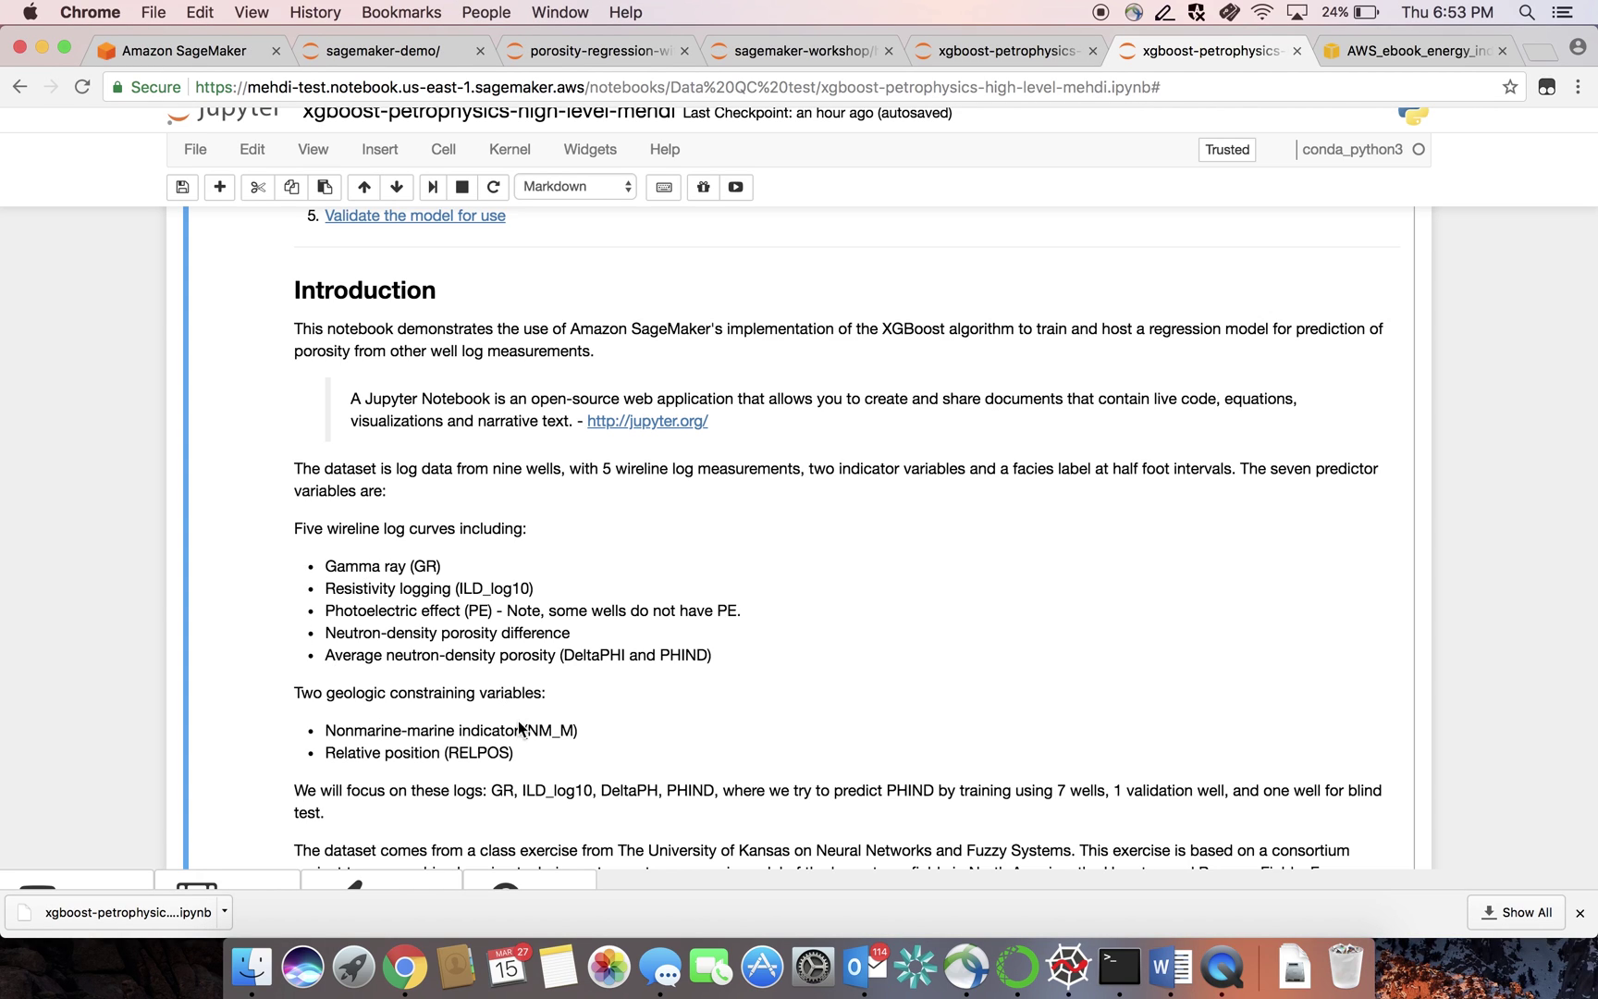
{"action": "left_click_drag", "start_coordinate": [520, 752], "coordinate": [323, 561]}
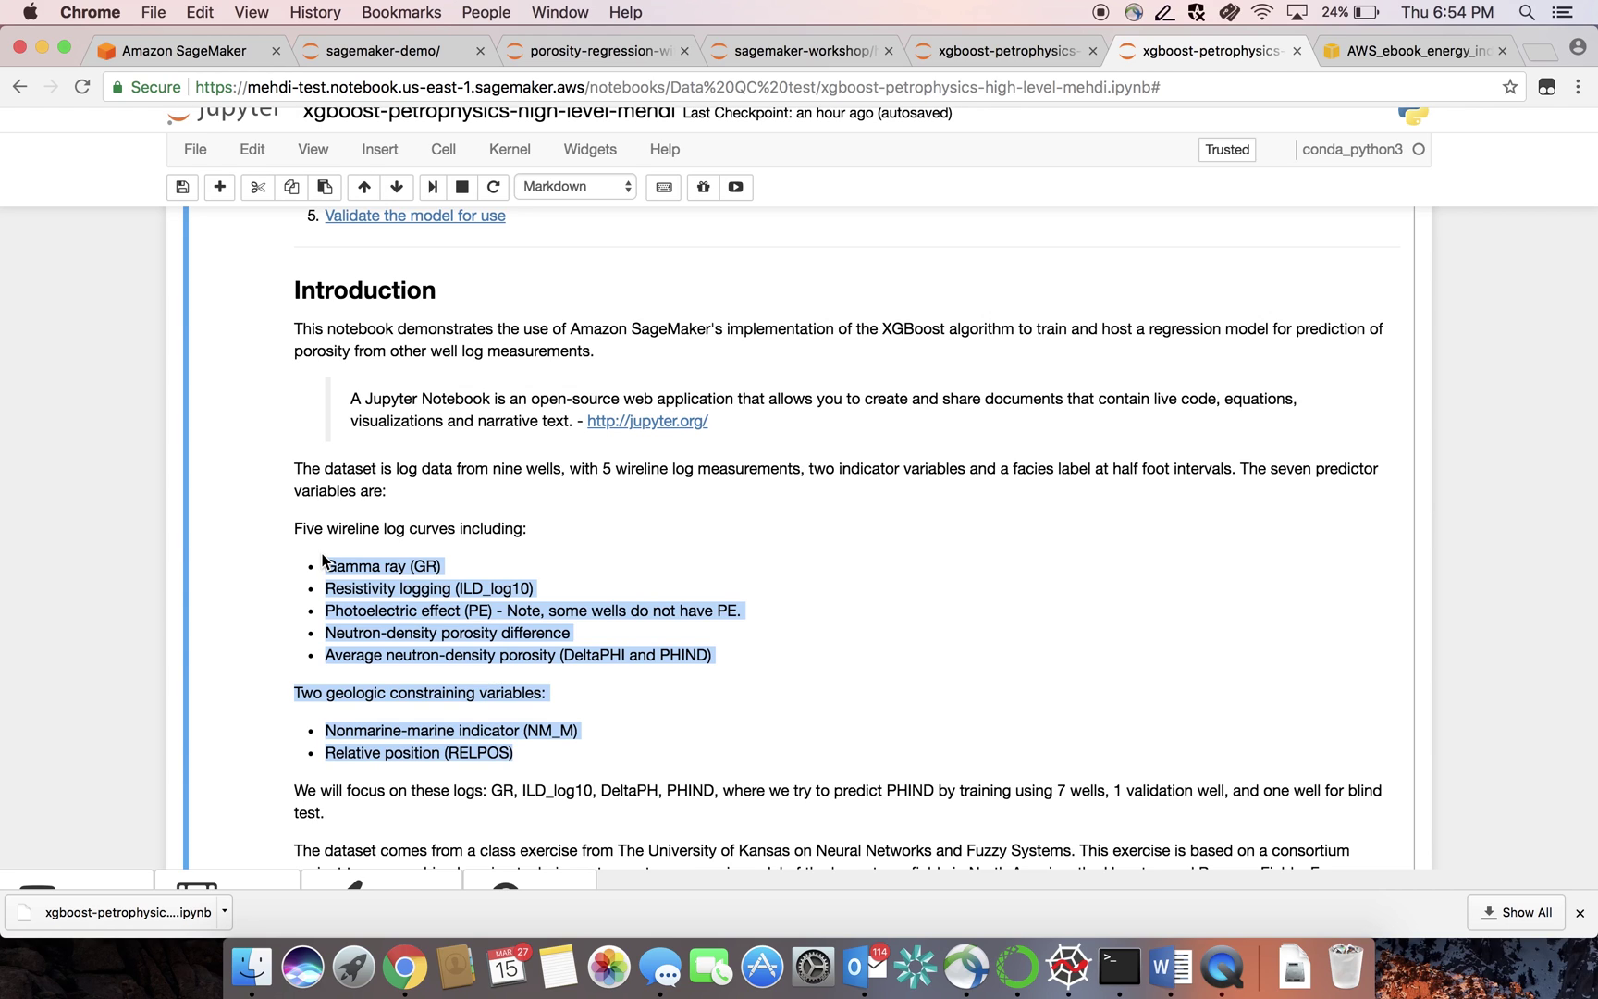
{"action": "left_click", "coordinate": [645, 625]}
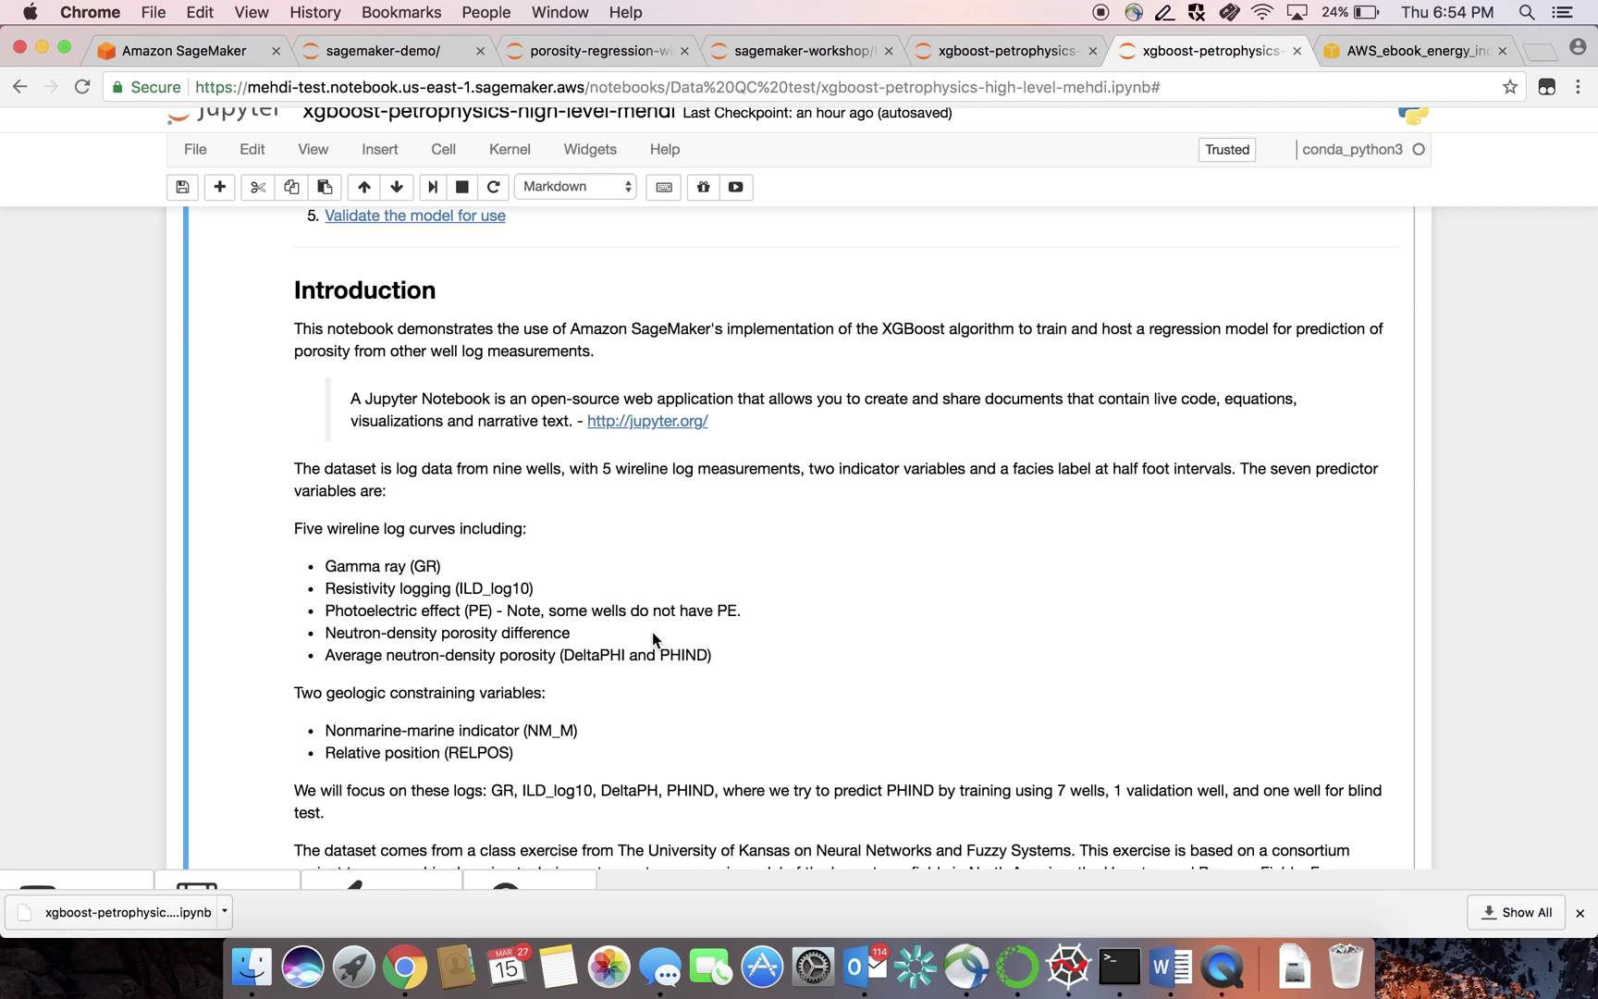
{"action": "scroll", "coordinate": [651, 633], "scroll_direction": "down", "scroll_amount": 2}
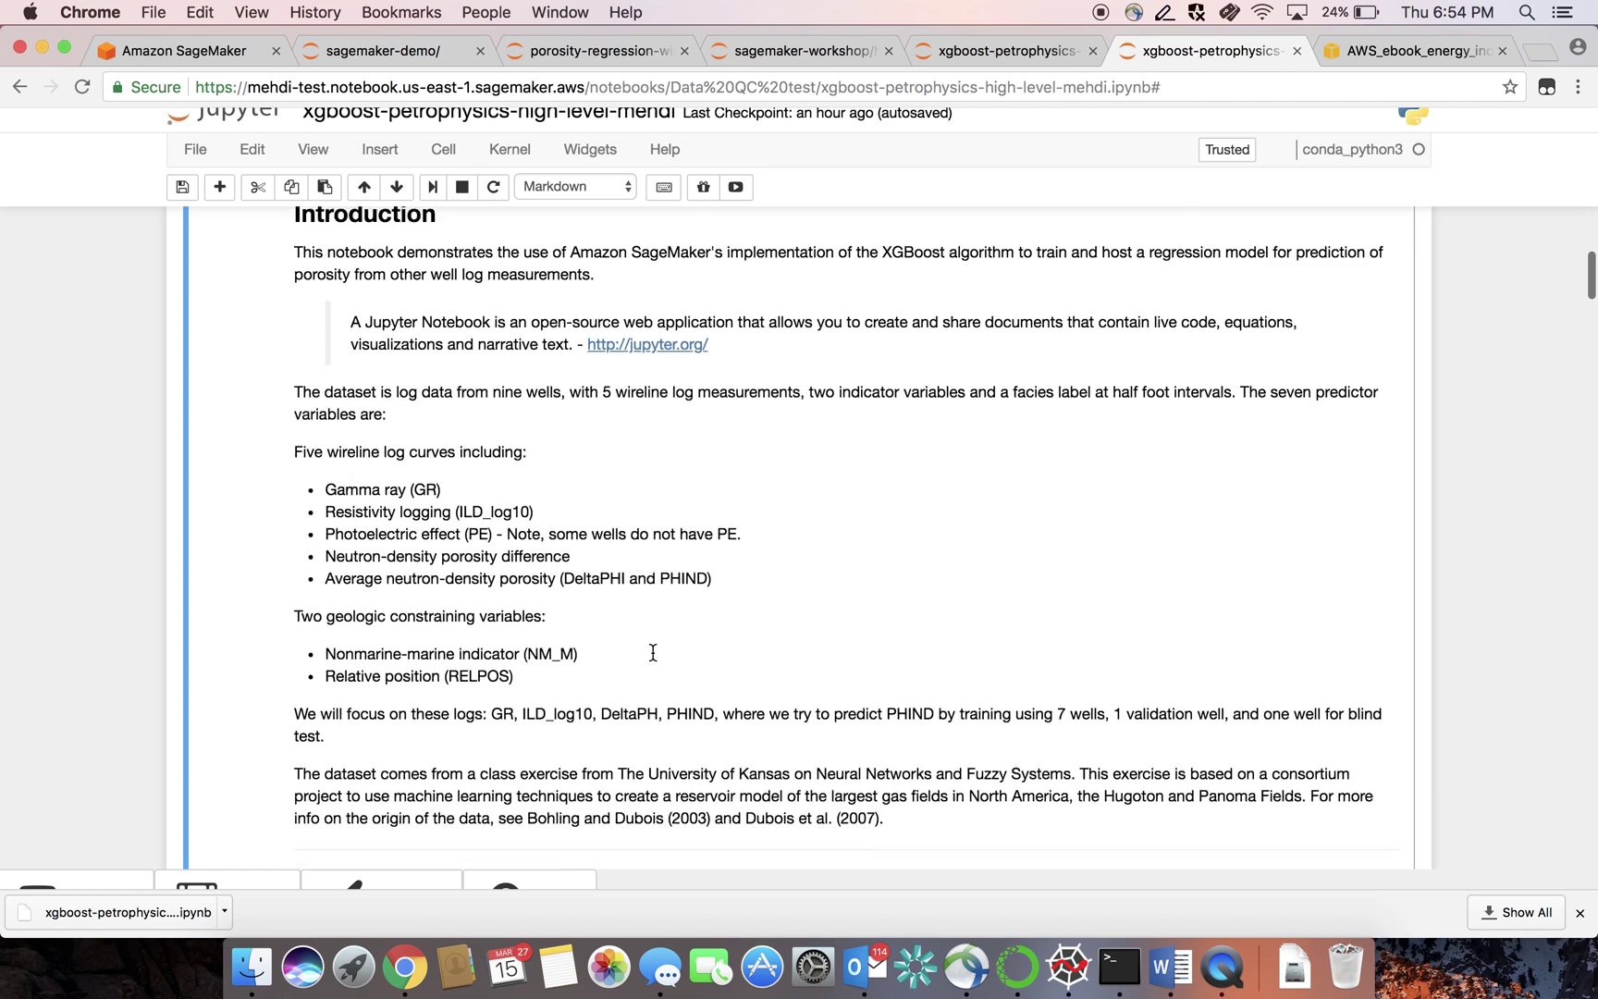
{"action": "scroll", "coordinate": [652, 632], "scroll_direction": "down", "scroll_amount": 2}
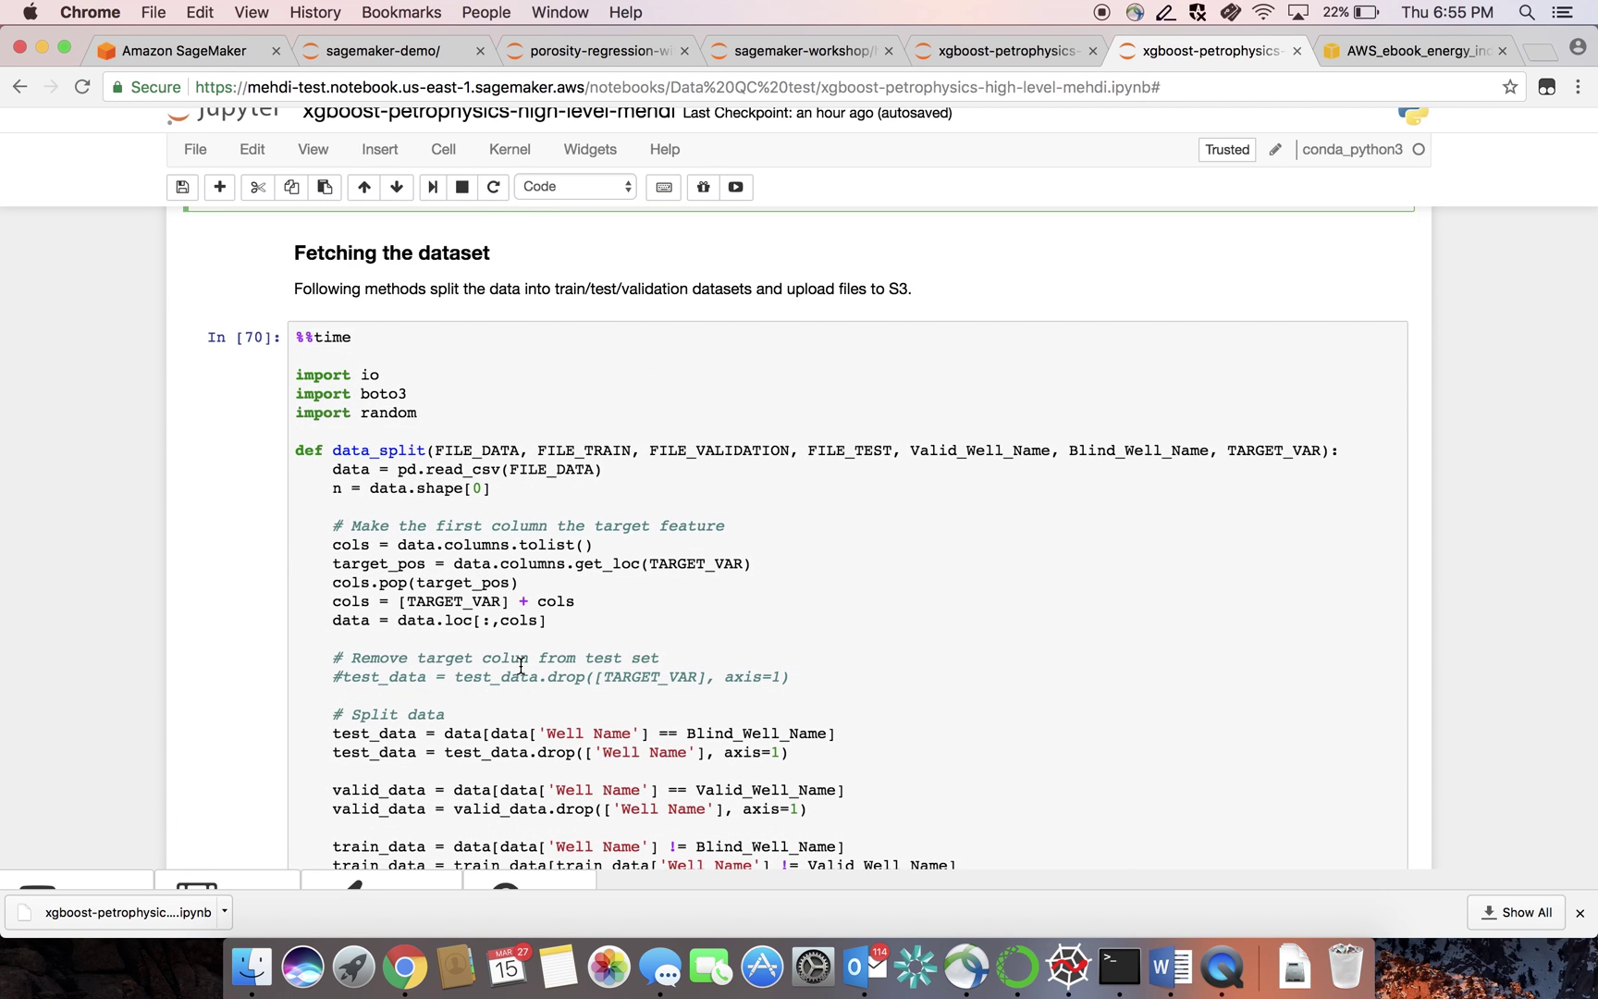
{"action": "scroll", "coordinate": [522, 667], "scroll_direction": "down", "scroll_amount": 3}
{"action": "scroll", "coordinate": [521, 667], "scroll_direction": "down", "scroll_amount": 3}
{"action": "scroll", "coordinate": [522, 668], "scroll_direction": "down", "scroll_amount": 3}
{"action": "scroll", "coordinate": [522, 668], "scroll_direction": "down", "scroll_amount": 3}
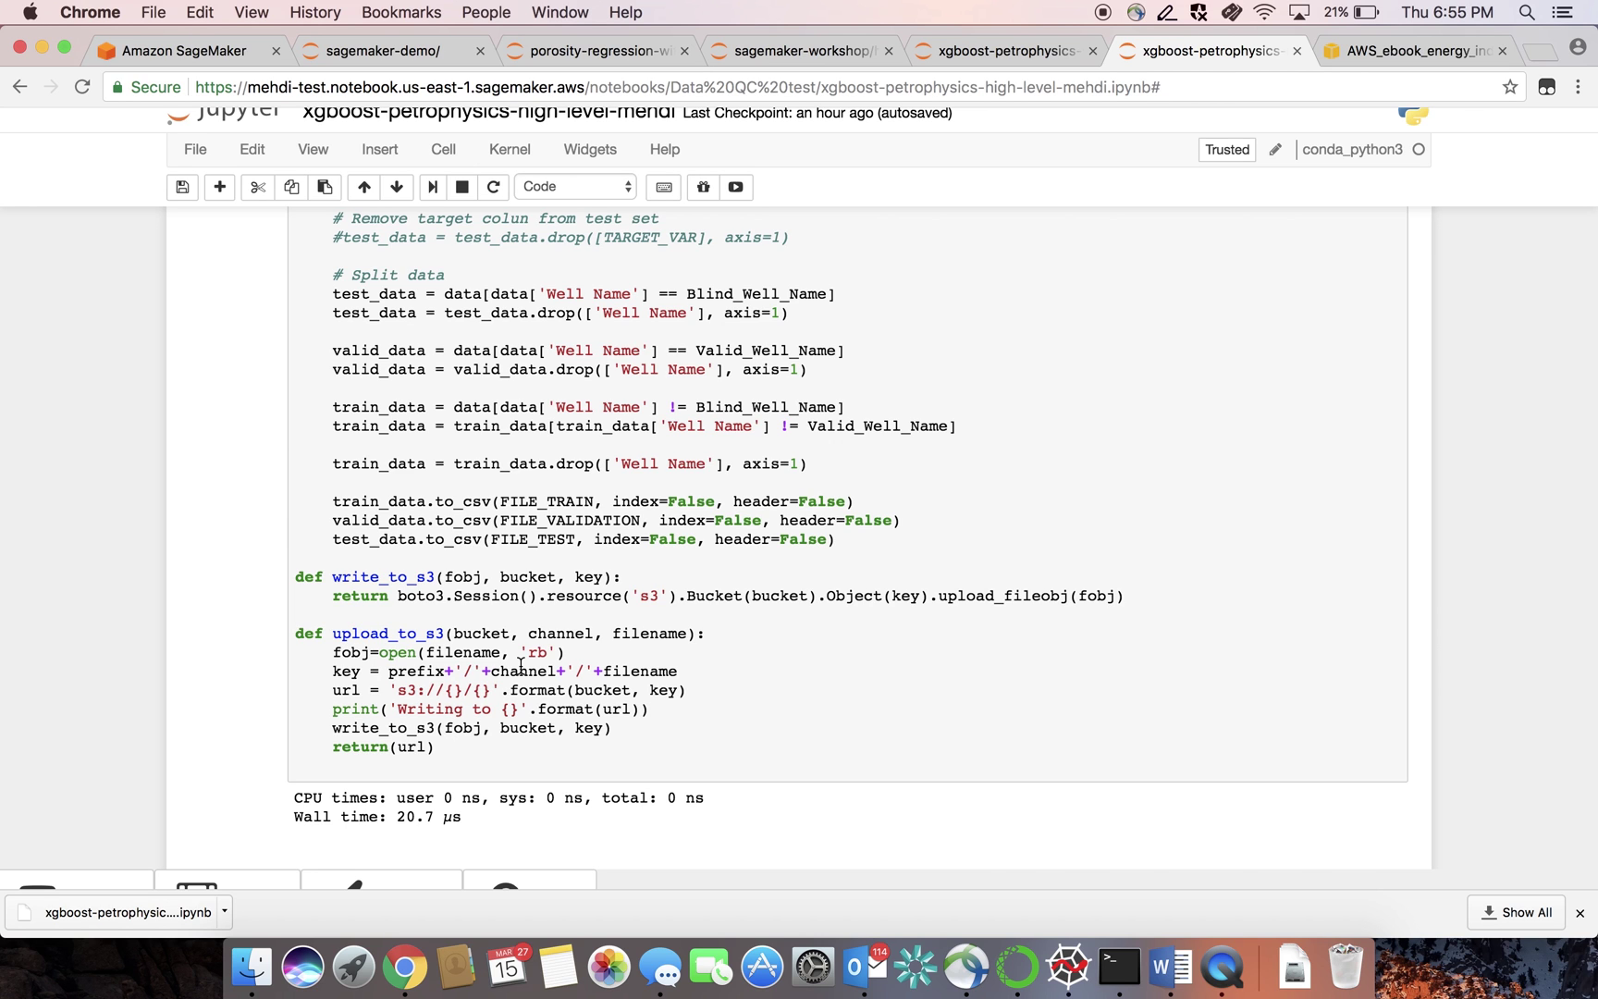
{"action": "scroll", "coordinate": [522, 662], "scroll_direction": "down", "scroll_amount": 4}
{"action": "scroll", "coordinate": [521, 662], "scroll_direction": "down", "scroll_amount": 4}
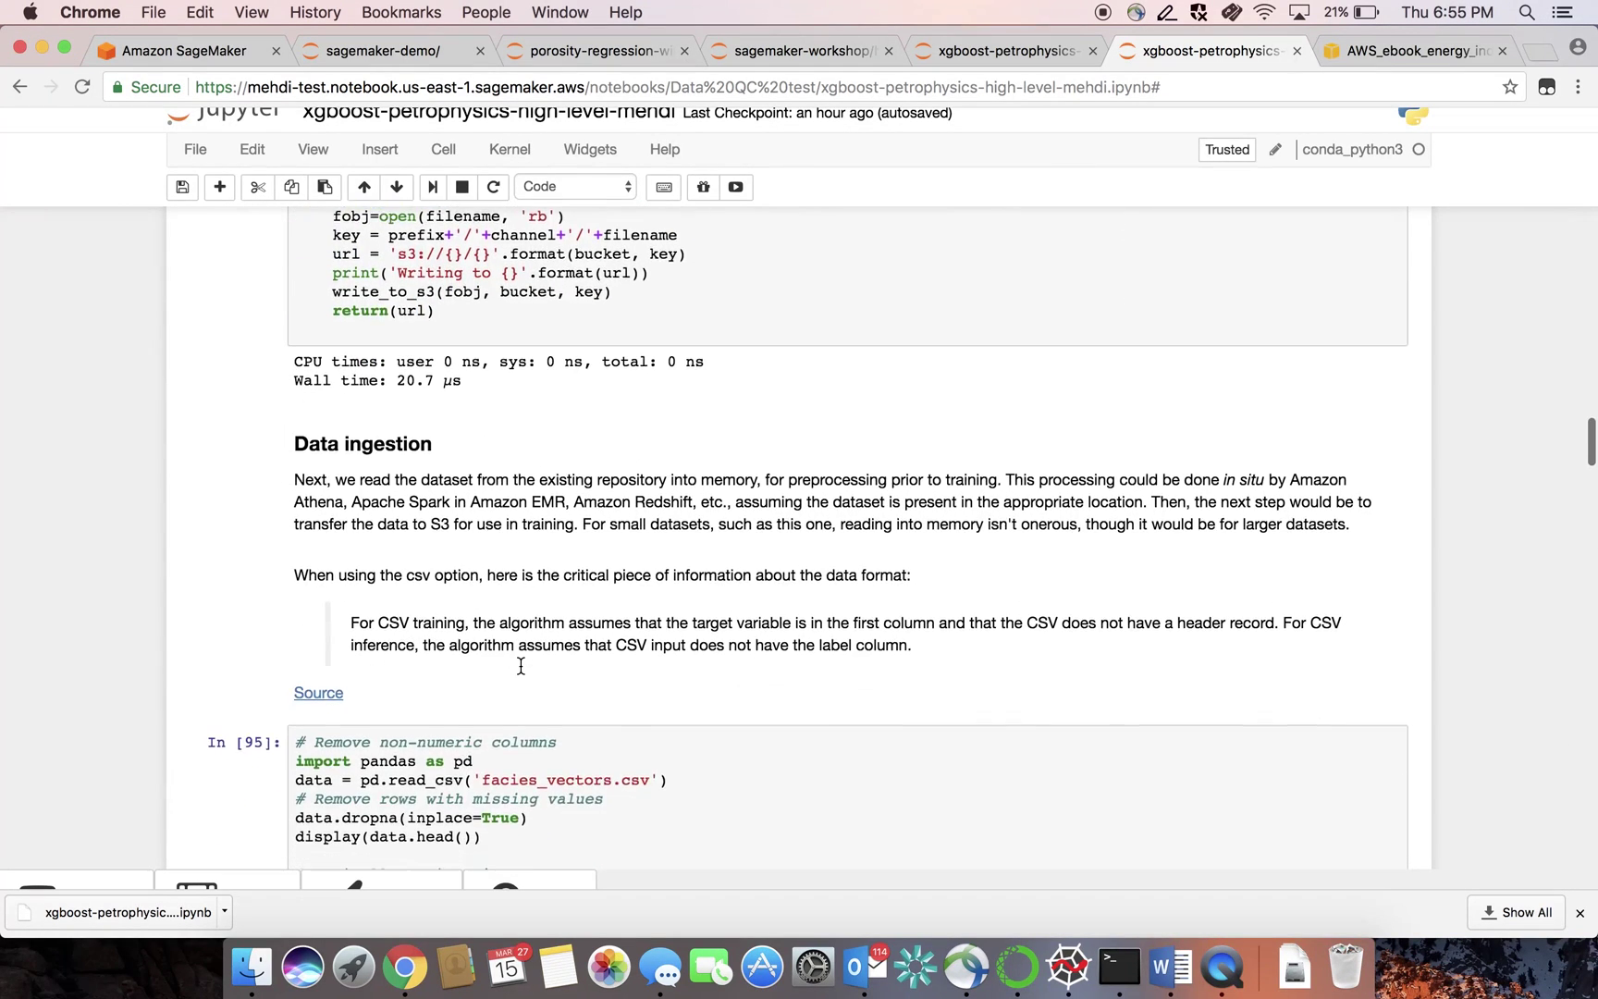
{"action": "scroll", "coordinate": [521, 666], "scroll_direction": "down", "scroll_amount": 3}
{"action": "scroll", "coordinate": [520, 667], "scroll_direction": "down", "scroll_amount": 3}
{"action": "scroll", "coordinate": [563, 624], "scroll_direction": "down", "scroll_amount": 2}
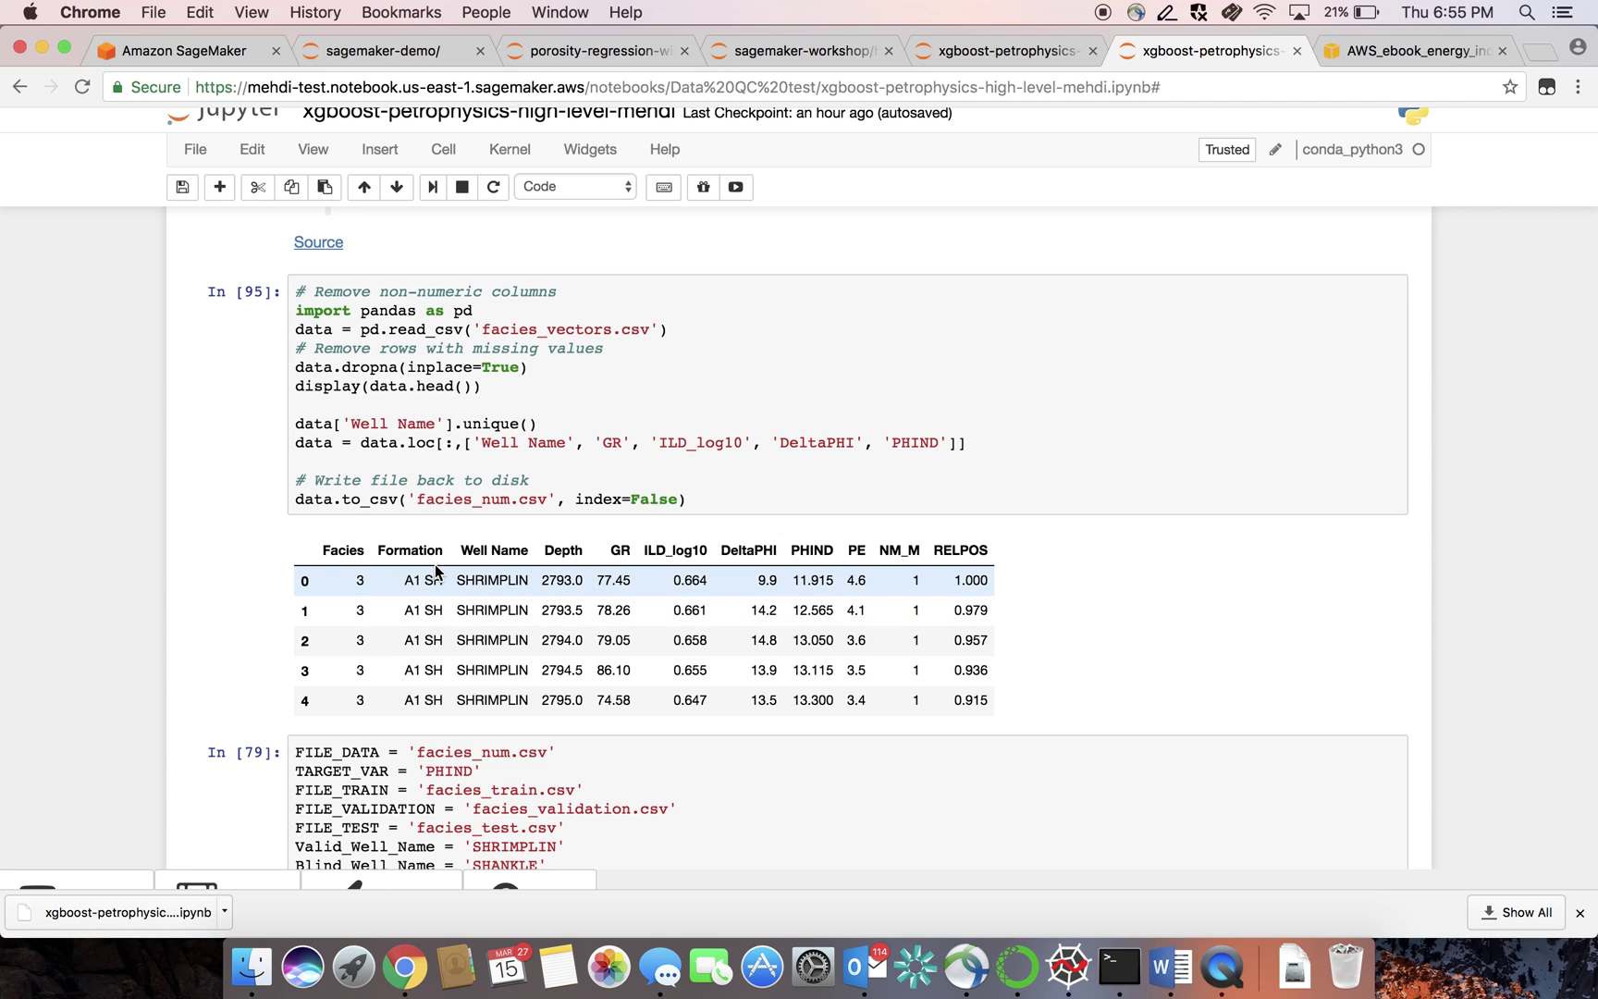
{"action": "scroll", "coordinate": [74, 588], "scroll_direction": "down", "scroll_amount": 3}
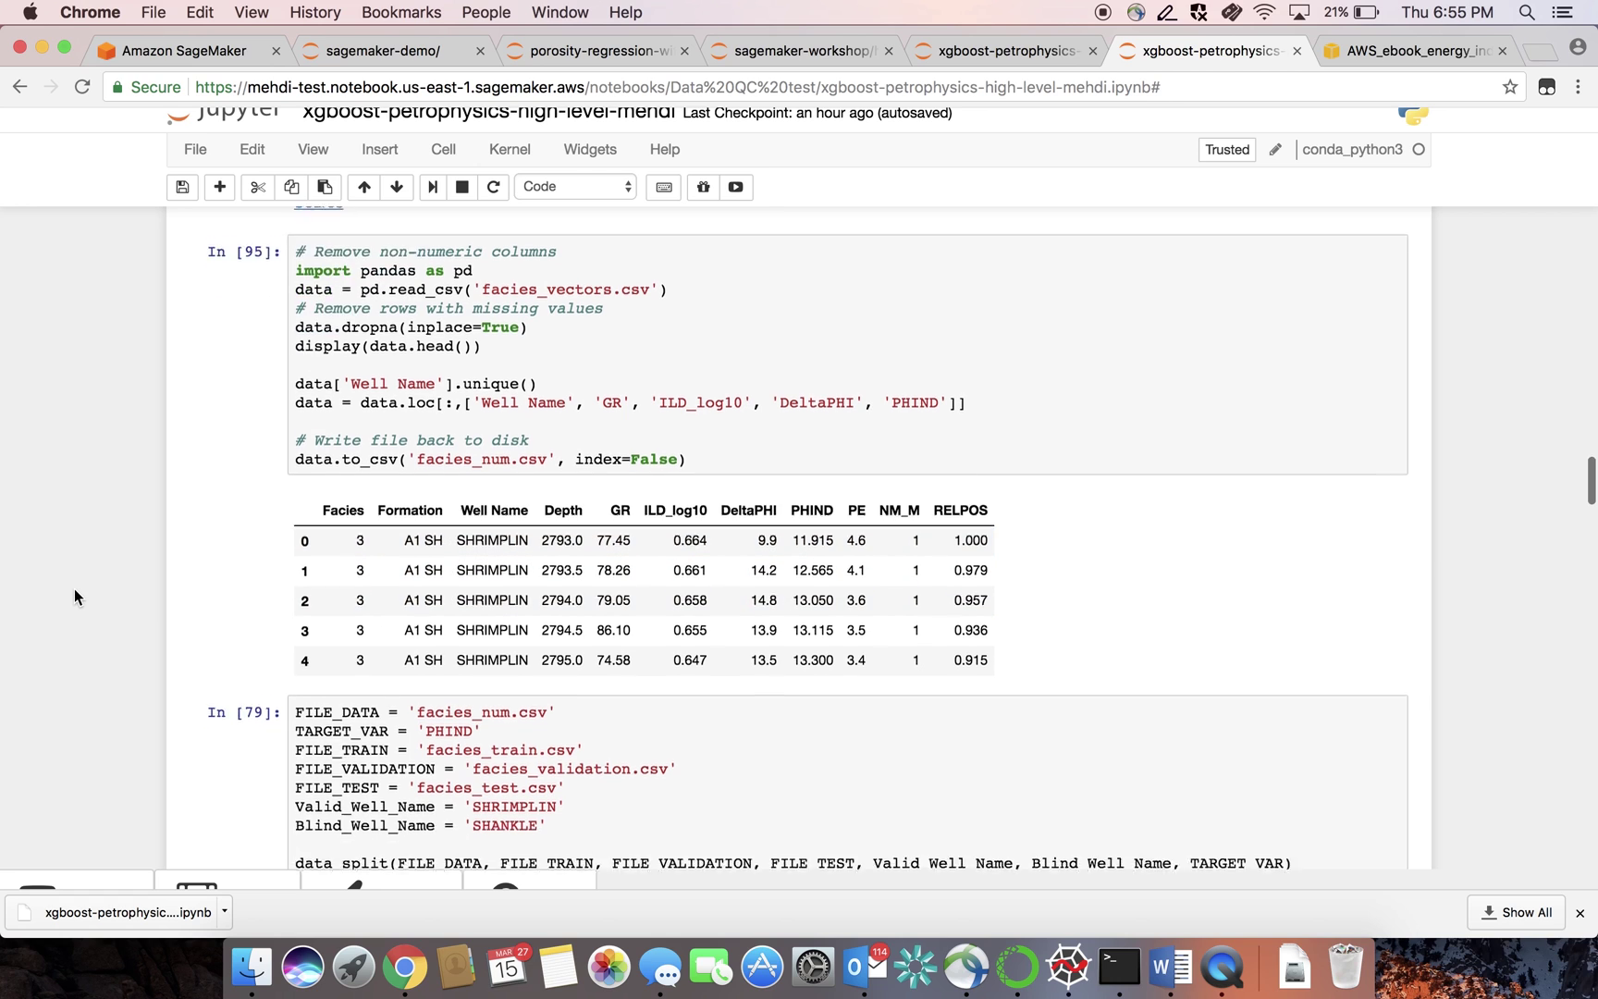
{"action": "scroll", "coordinate": [74, 588], "scroll_direction": "down", "scroll_amount": 2}
{"action": "scroll", "coordinate": [74, 588], "scroll_direction": "down", "scroll_amount": 3}
{"action": "scroll", "coordinate": [74, 588], "scroll_direction": "down", "scroll_amount": 3}
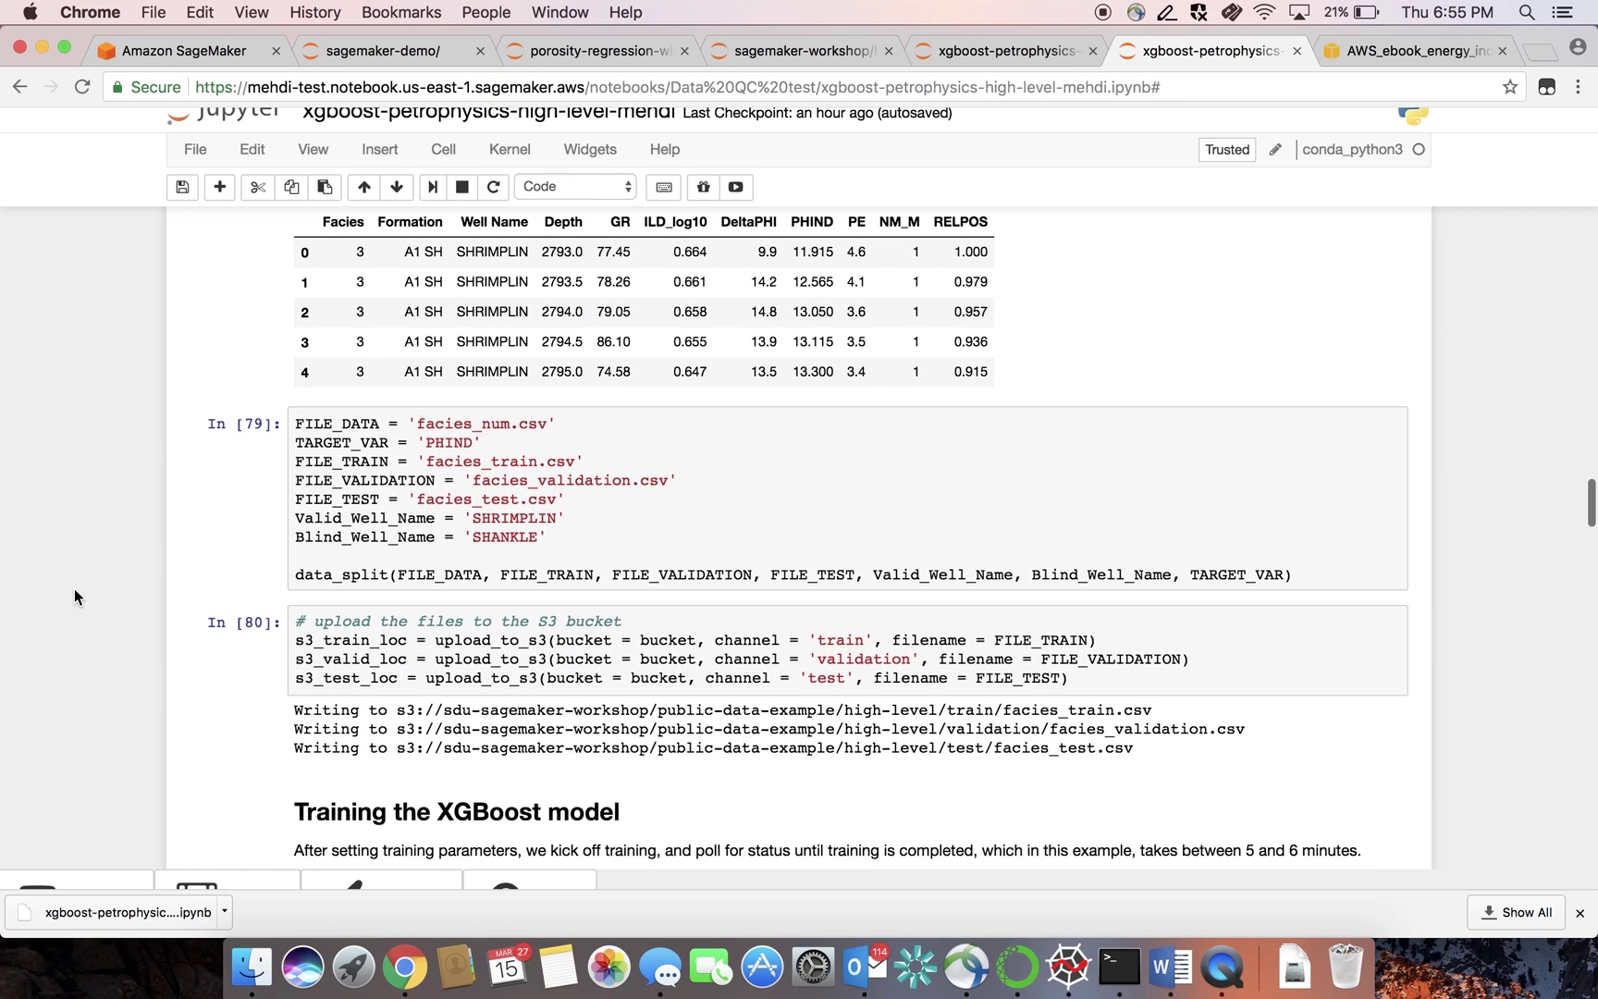
{"action": "scroll", "coordinate": [298, 491], "scroll_direction": "down", "scroll_amount": 1}
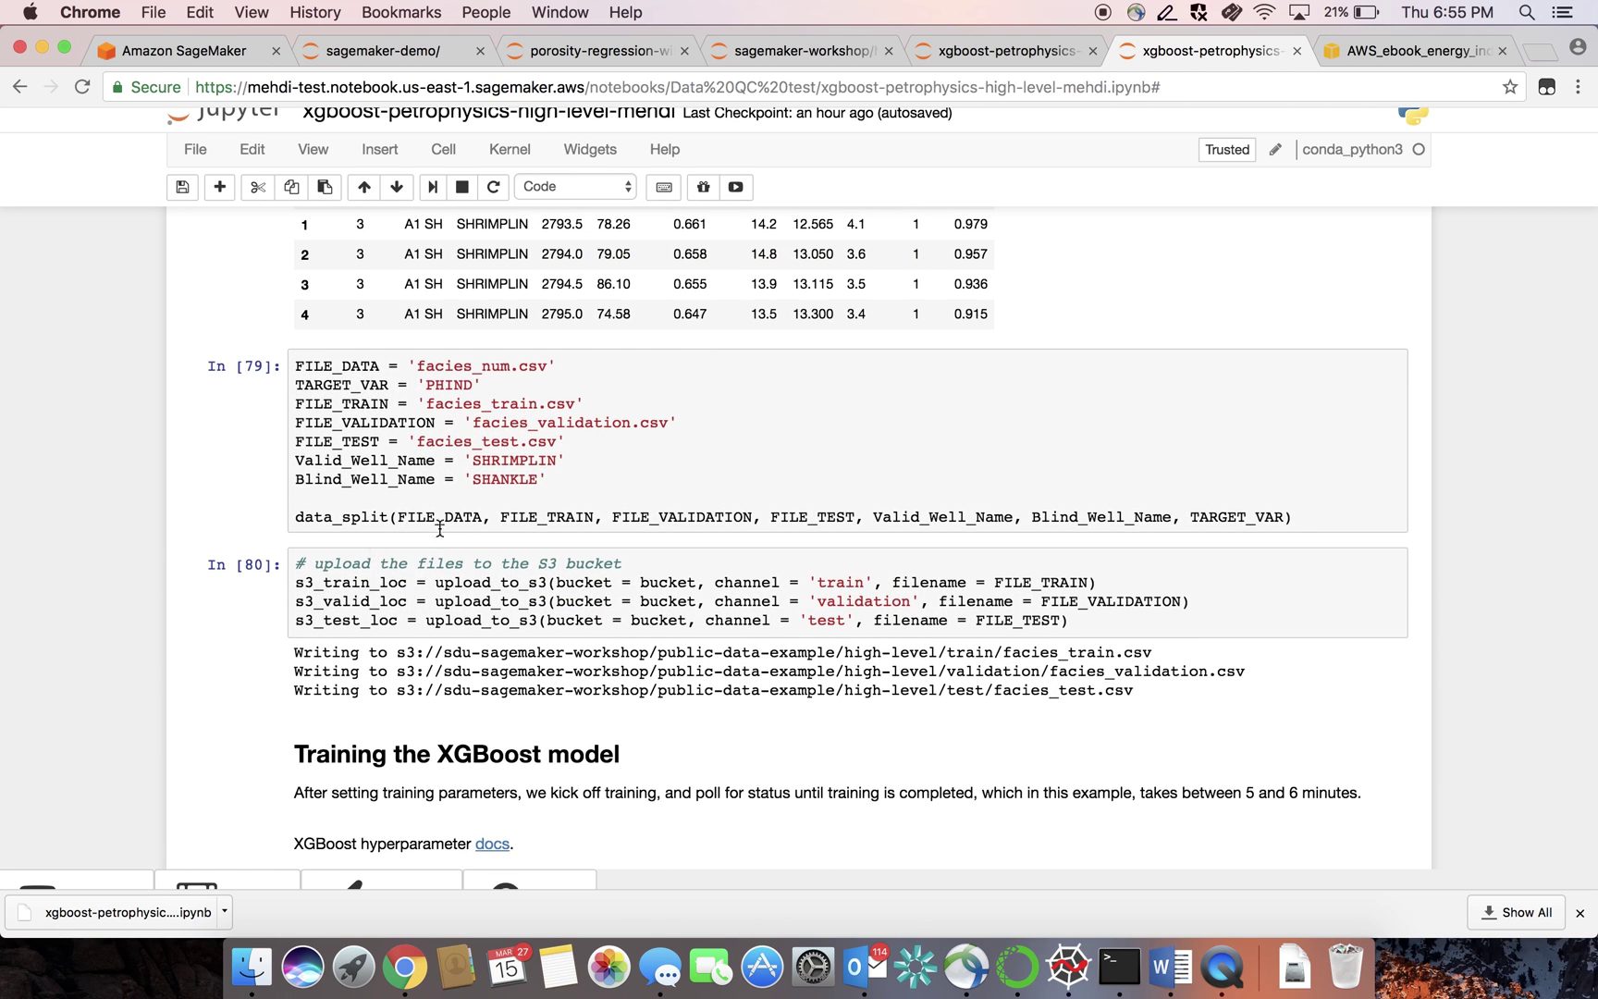
{"action": "scroll", "coordinate": [337, 608], "scroll_direction": "down", "scroll_amount": 3}
{"action": "scroll", "coordinate": [337, 609], "scroll_direction": "down", "scroll_amount": 3}
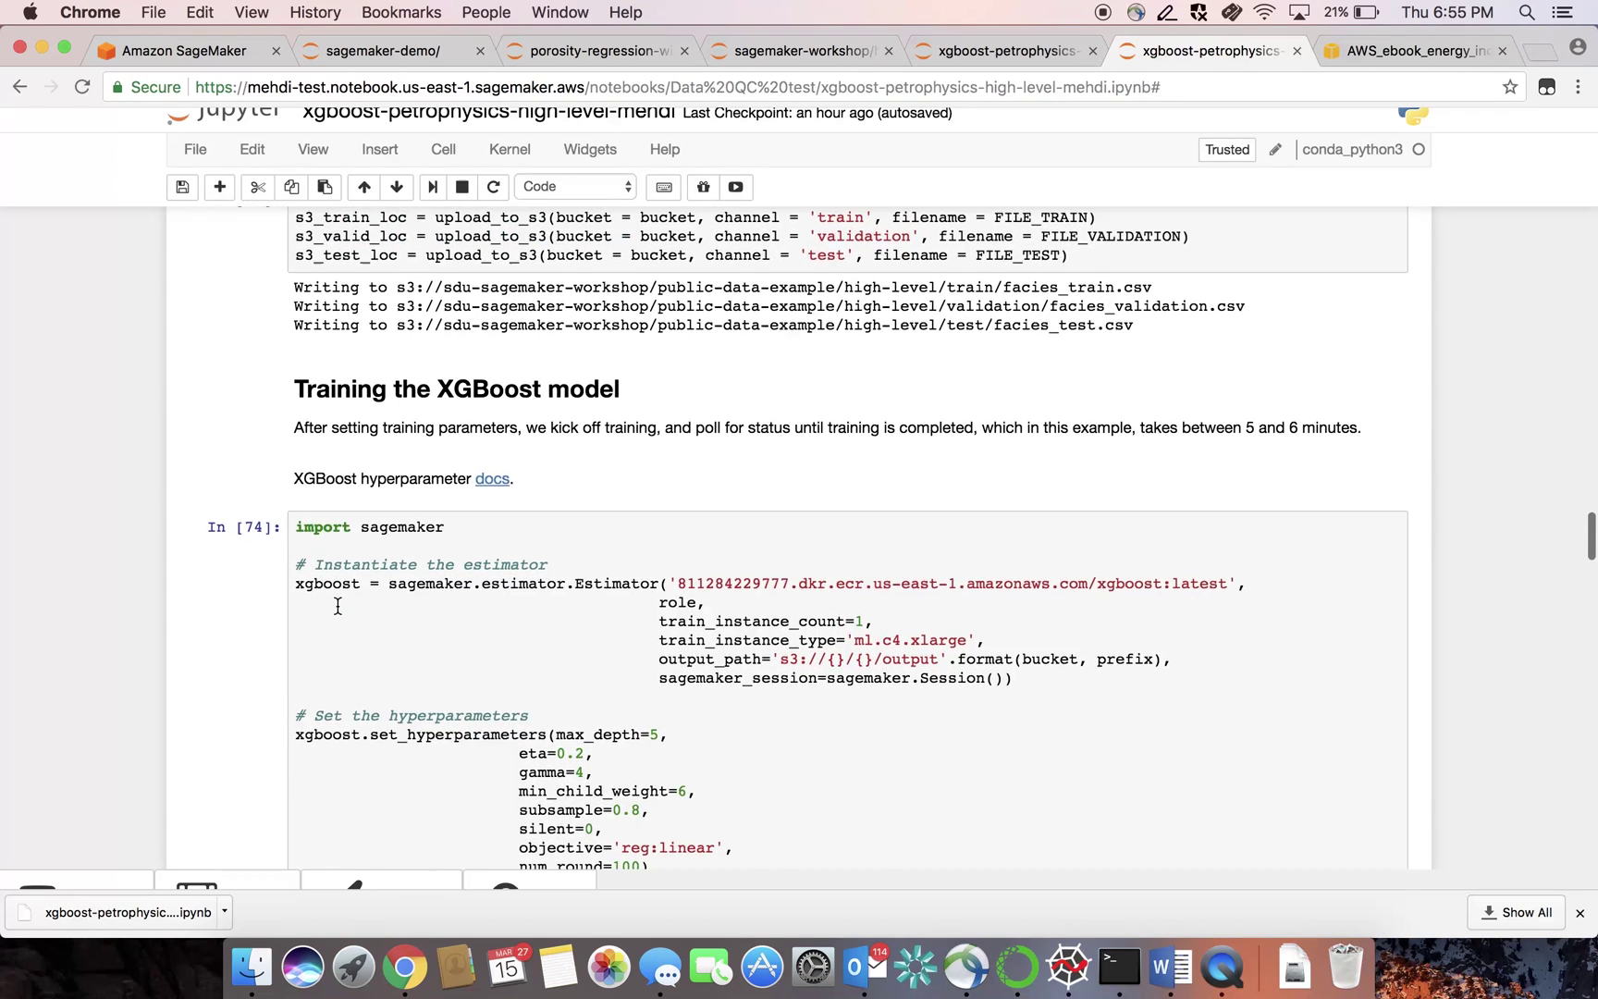
{"action": "scroll", "coordinate": [337, 608], "scroll_direction": "down", "scroll_amount": 2}
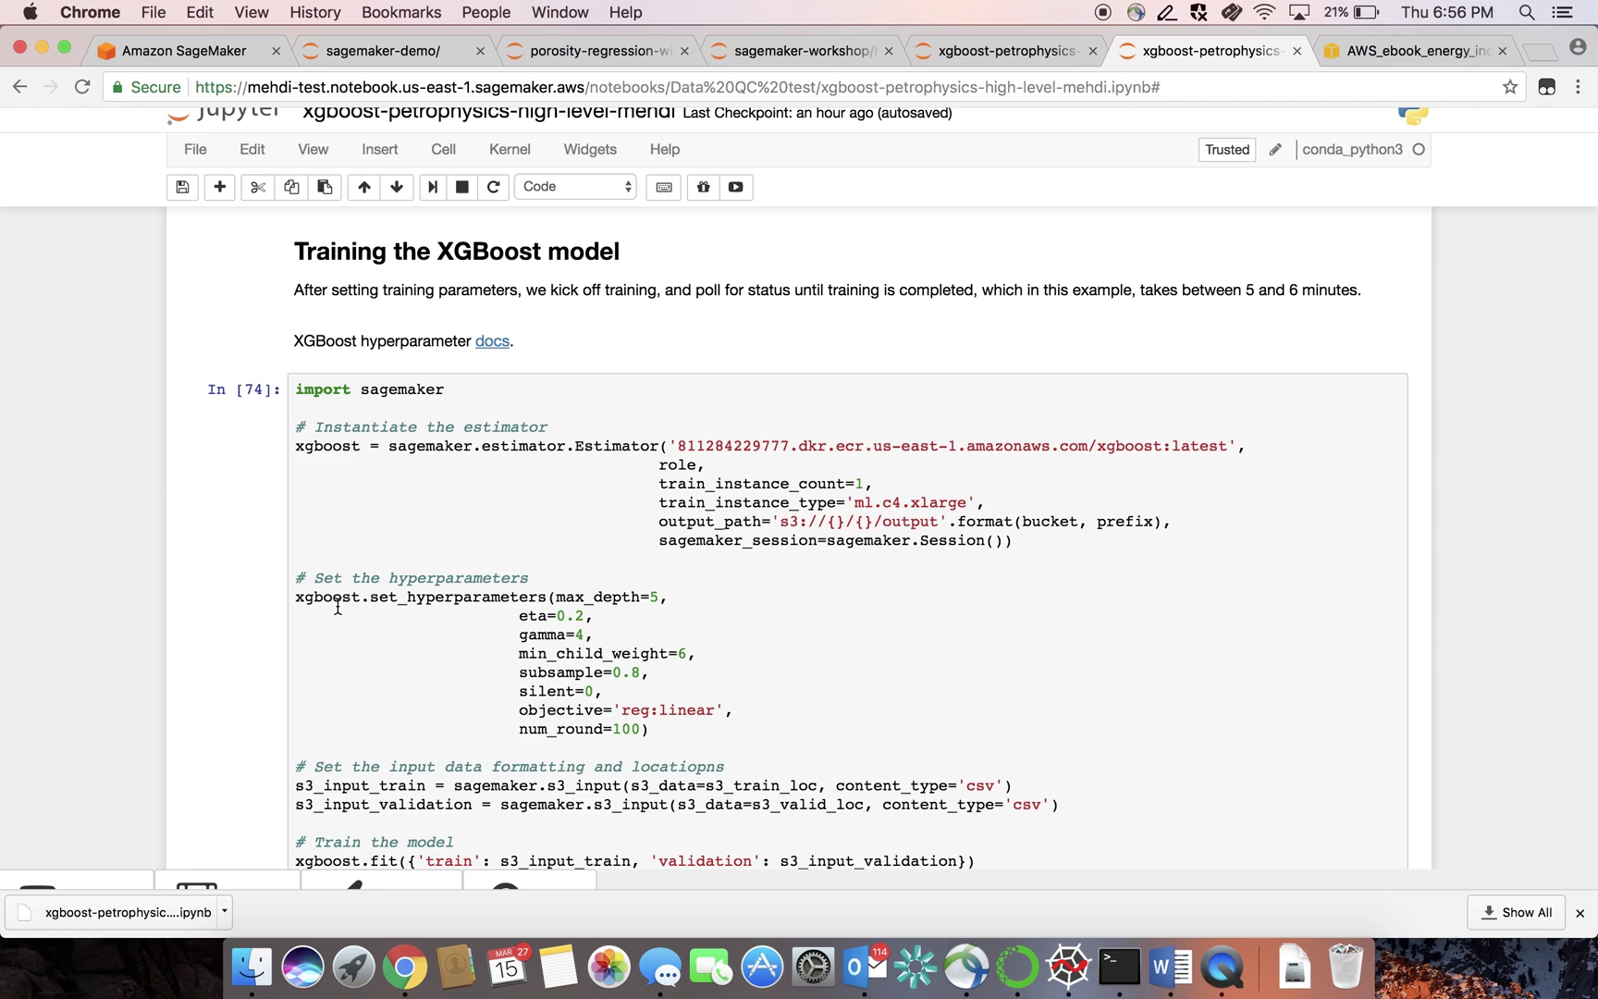
{"action": "scroll", "coordinate": [627, 553], "scroll_direction": "down", "scroll_amount": 1}
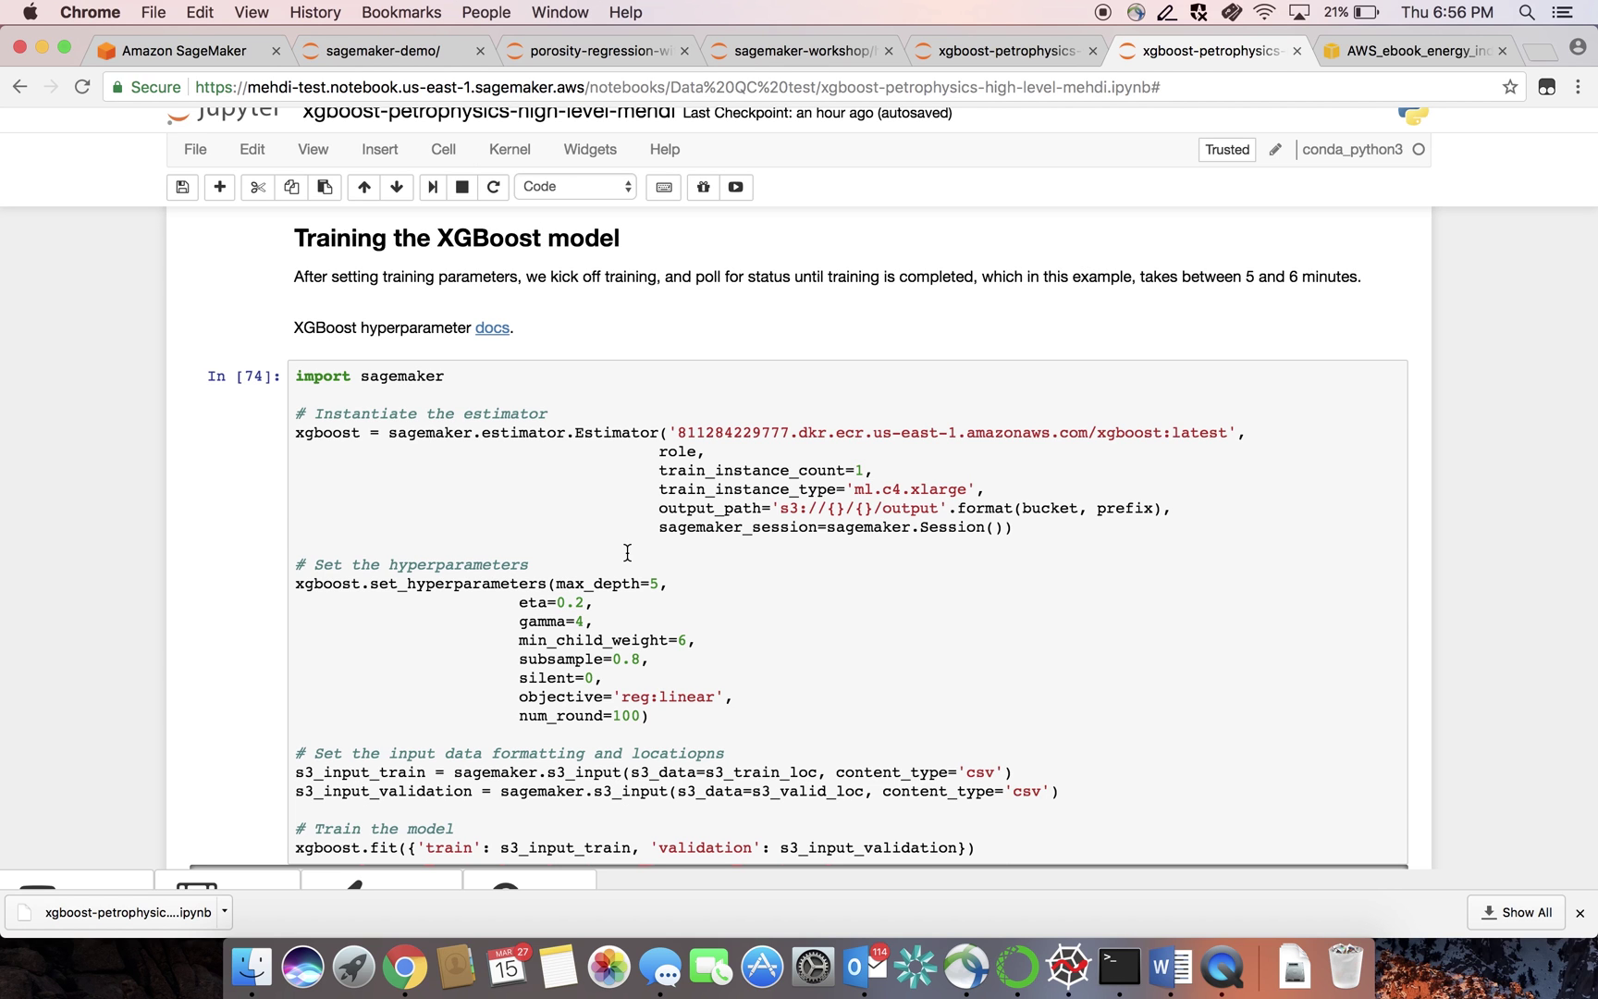
{"action": "scroll", "coordinate": [627, 552], "scroll_direction": "down", "scroll_amount": 1}
{"action": "scroll", "coordinate": [253, 802], "scroll_direction": "down", "scroll_amount": 5}
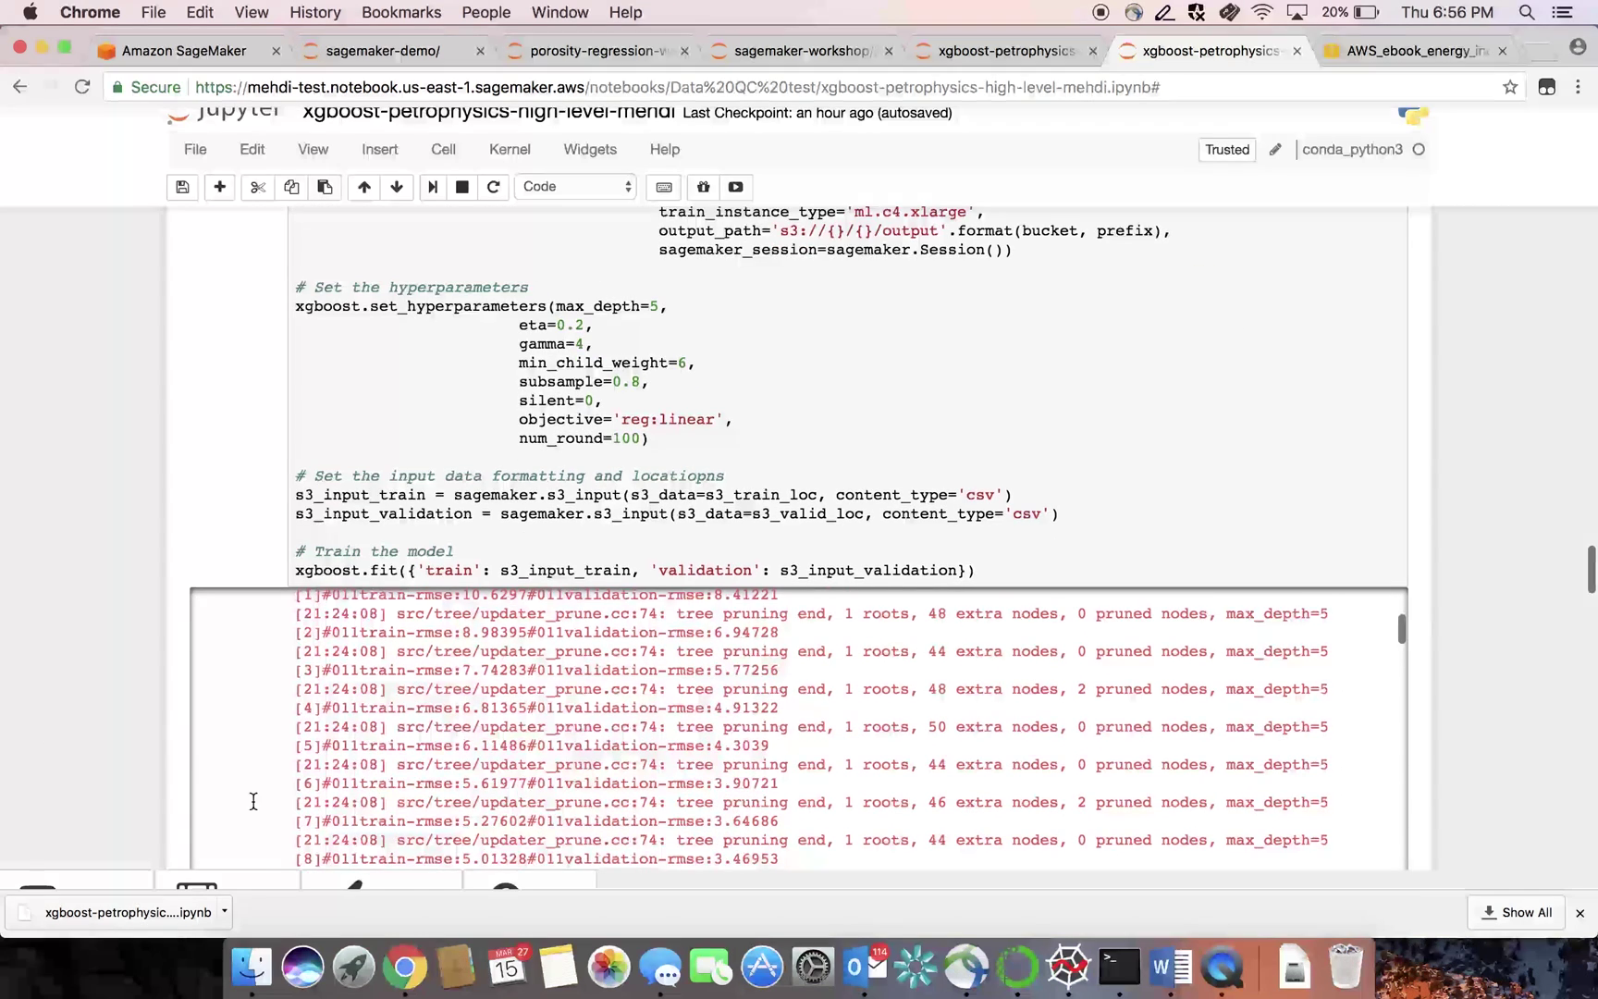
{"action": "scroll", "coordinate": [253, 802], "scroll_direction": "down", "scroll_amount": 5}
{"action": "scroll", "coordinate": [511, 746], "scroll_direction": "down", "scroll_amount": 6}
{"action": "scroll", "coordinate": [511, 746], "scroll_direction": "down", "scroll_amount": 4}
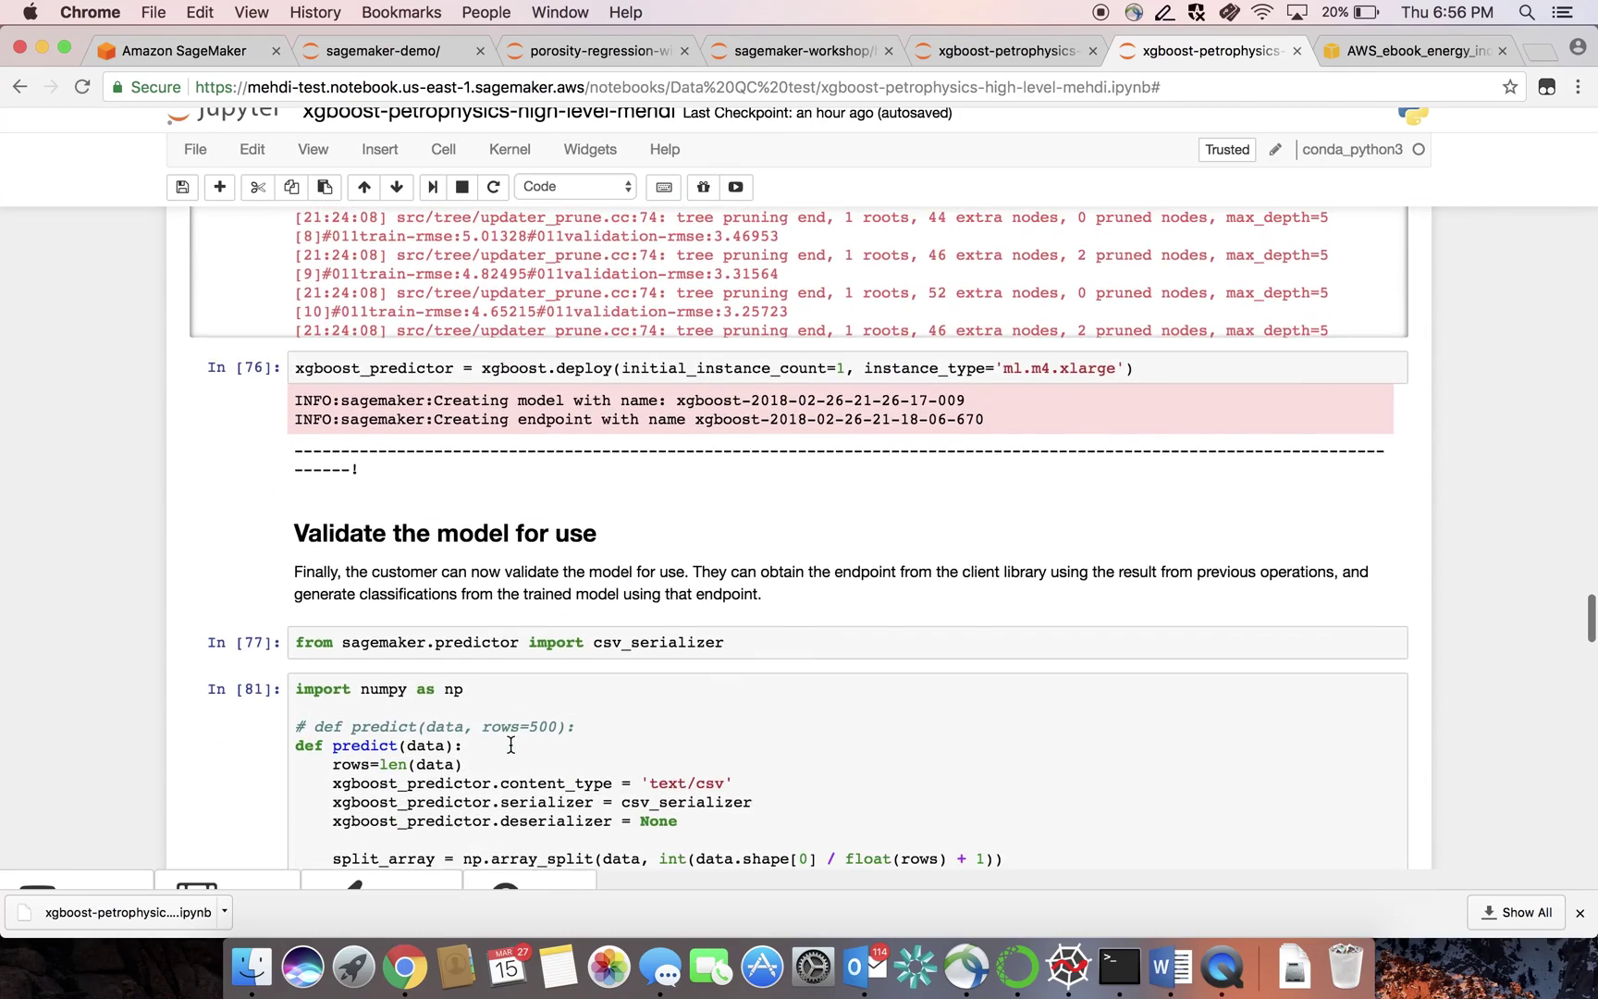
{"action": "scroll", "coordinate": [510, 745], "scroll_direction": "down", "scroll_amount": 3}
{"action": "scroll", "coordinate": [511, 746], "scroll_direction": "down", "scroll_amount": 2}
{"action": "scroll", "coordinate": [224, 676], "scroll_direction": "down", "scroll_amount": 8}
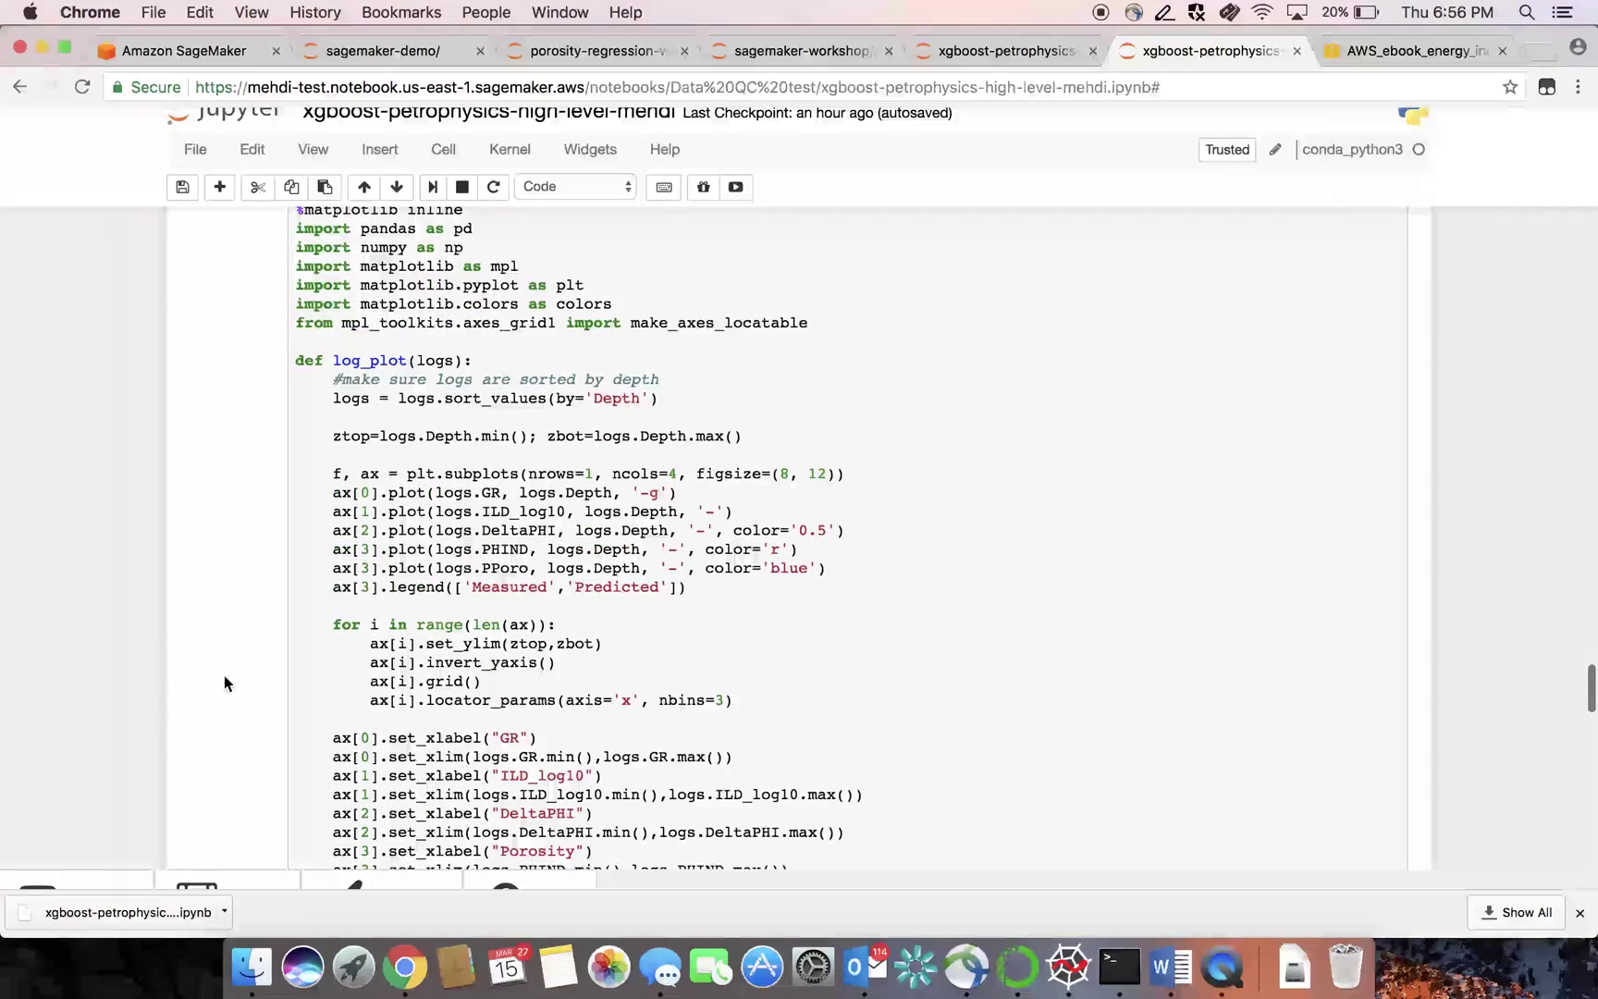
{"action": "scroll", "coordinate": [223, 676], "scroll_direction": "down", "scroll_amount": 3}
{"action": "scroll", "coordinate": [224, 676], "scroll_direction": "down", "scroll_amount": 2}
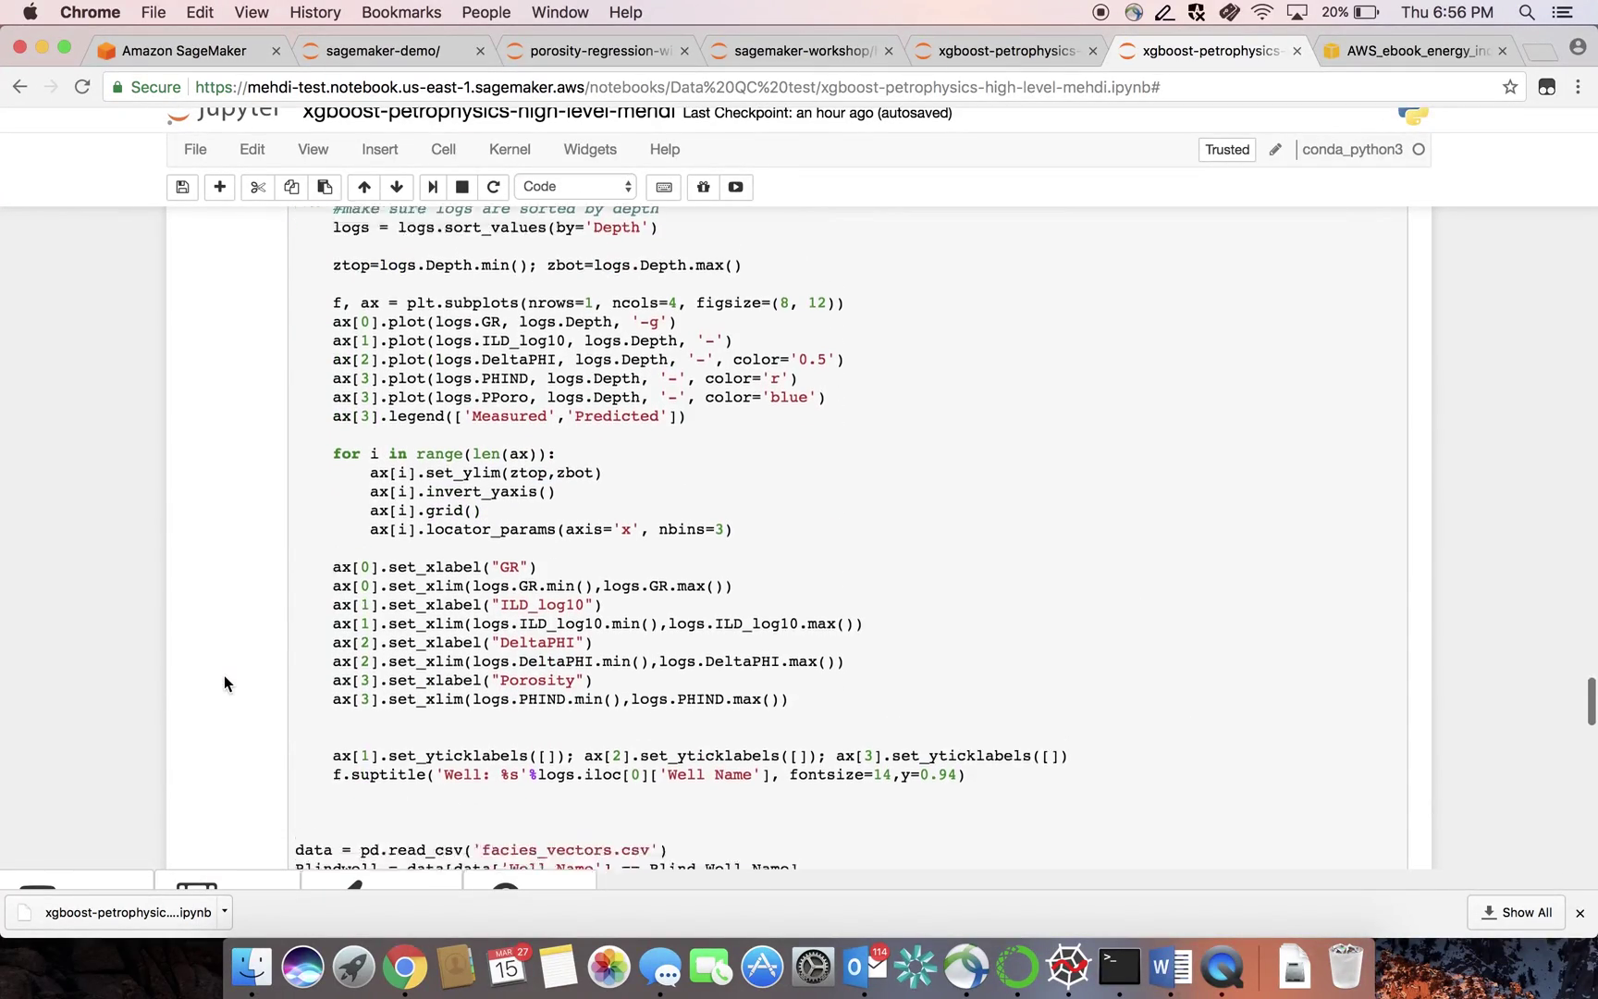
{"action": "scroll", "coordinate": [224, 676], "scroll_direction": "down", "scroll_amount": 4}
{"action": "scroll", "coordinate": [223, 675], "scroll_direction": "down", "scroll_amount": 5}
{"action": "scroll", "coordinate": [224, 675], "scroll_direction": "down", "scroll_amount": 5}
{"action": "scroll", "coordinate": [224, 675], "scroll_direction": "down", "scroll_amount": 2}
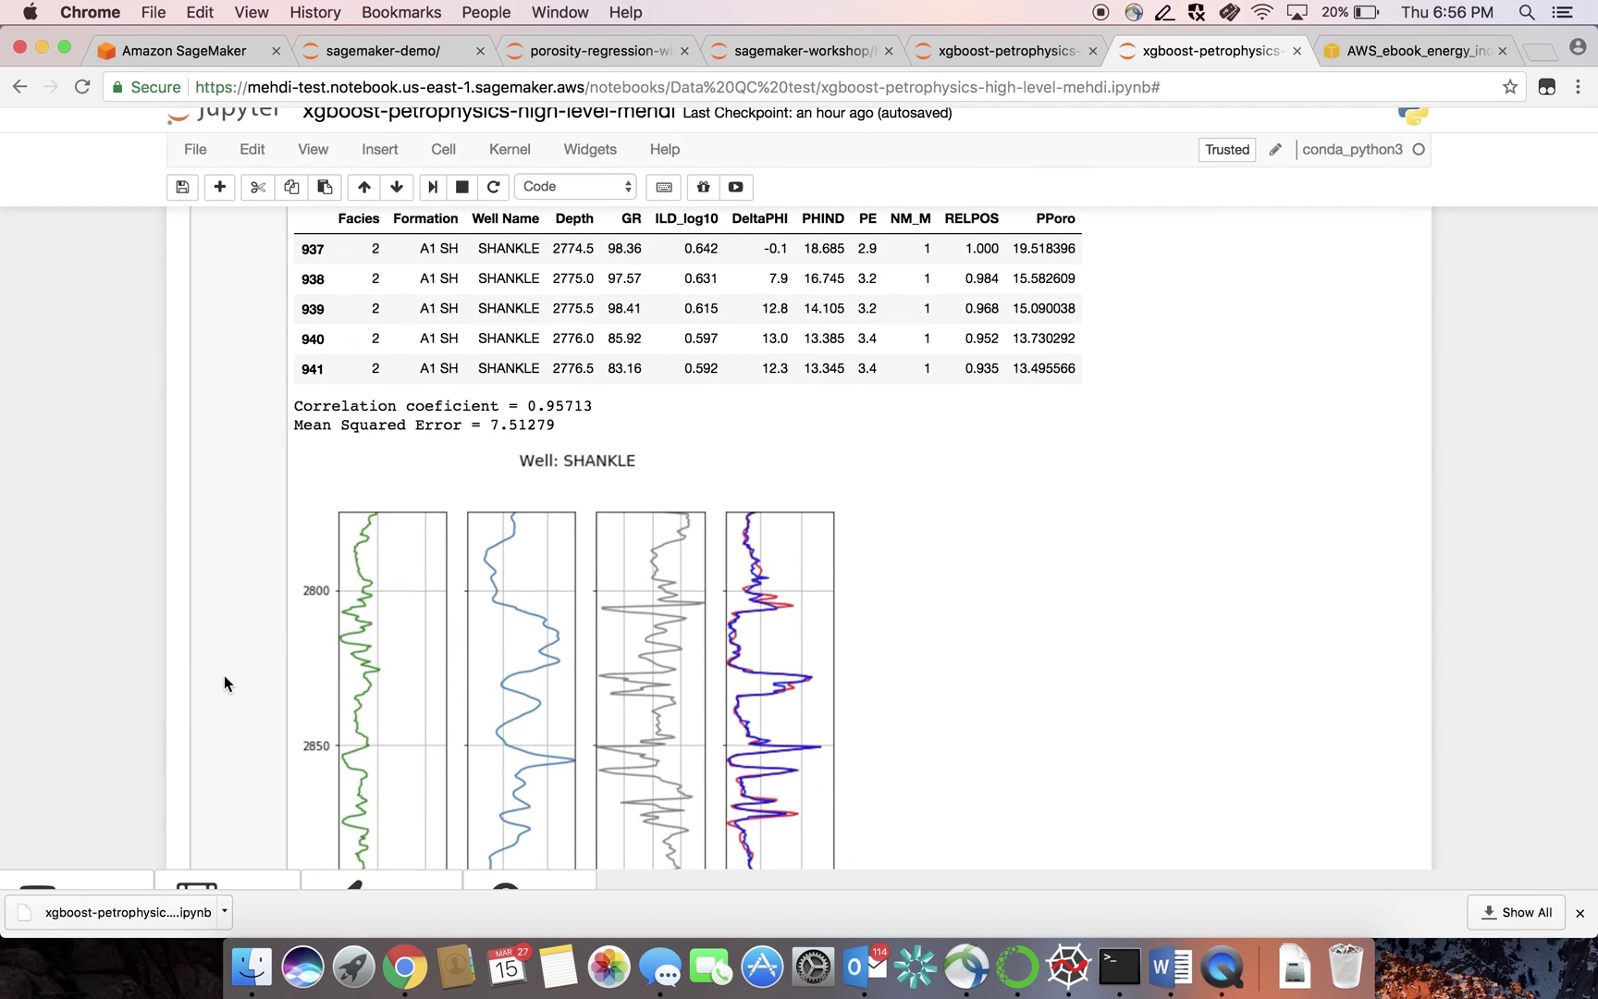
{"action": "scroll", "coordinate": [224, 676], "scroll_direction": "down", "scroll_amount": 3}
{"action": "scroll", "coordinate": [224, 675], "scroll_direction": "down", "scroll_amount": 2}
{"action": "scroll", "coordinate": [224, 676], "scroll_direction": "down", "scroll_amount": 4}
{"action": "scroll", "coordinate": [224, 675], "scroll_direction": "down", "scroll_amount": 2}
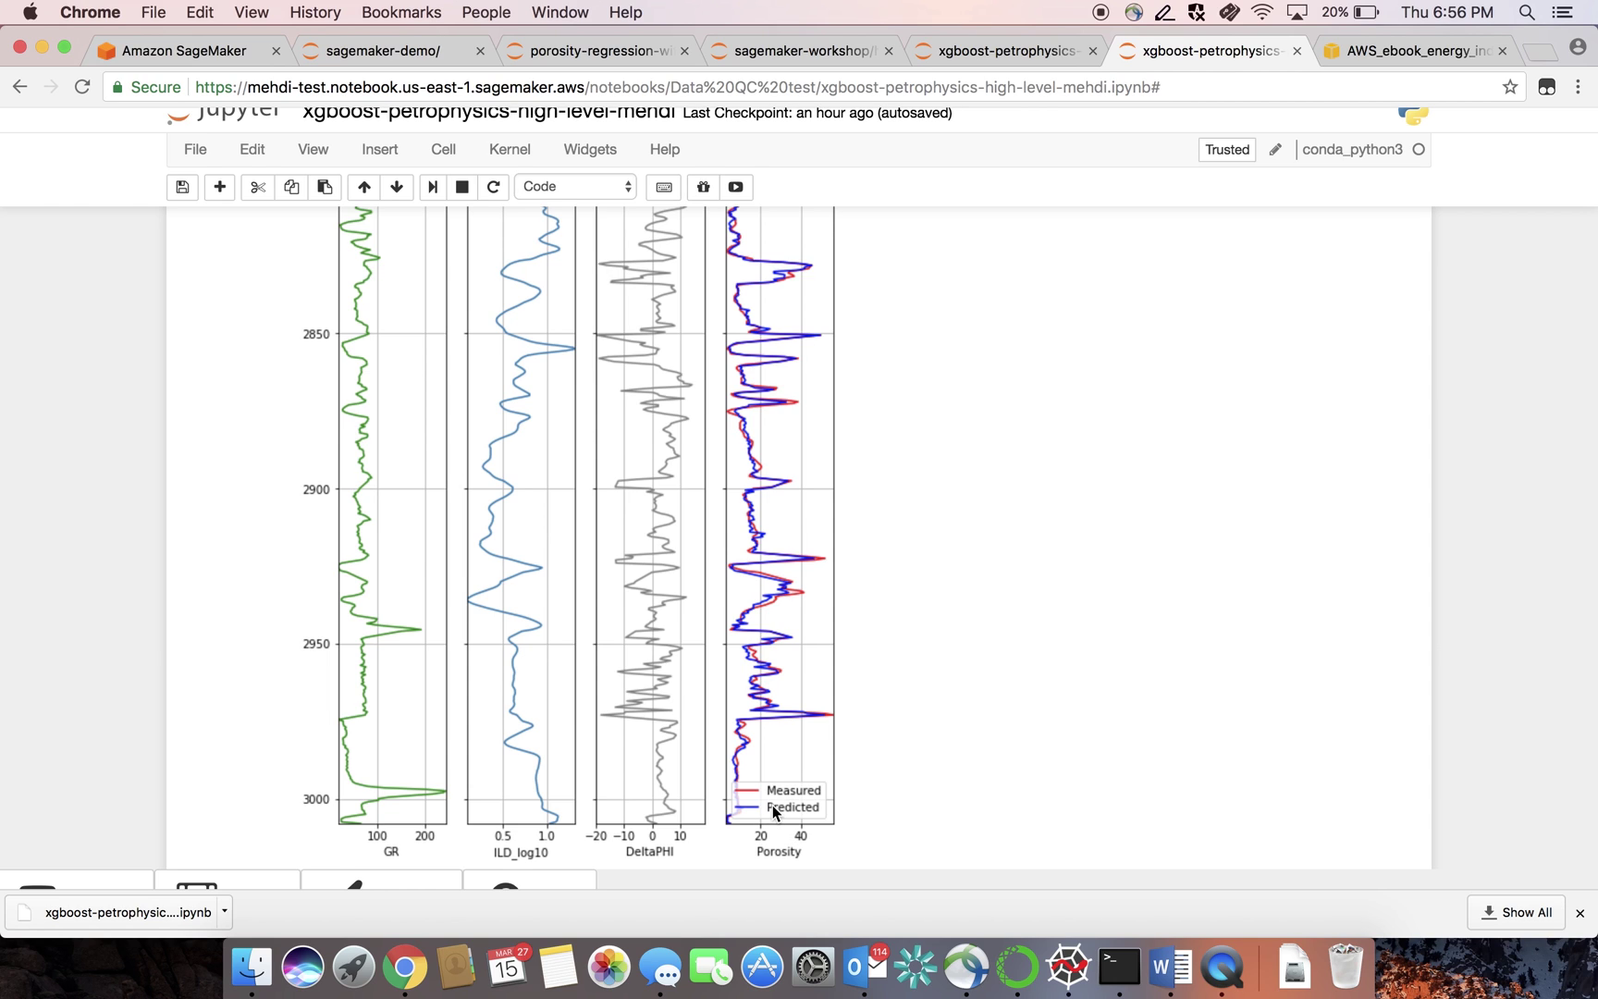
{"action": "scroll", "coordinate": [773, 803], "scroll_direction": "up", "scroll_amount": 5}
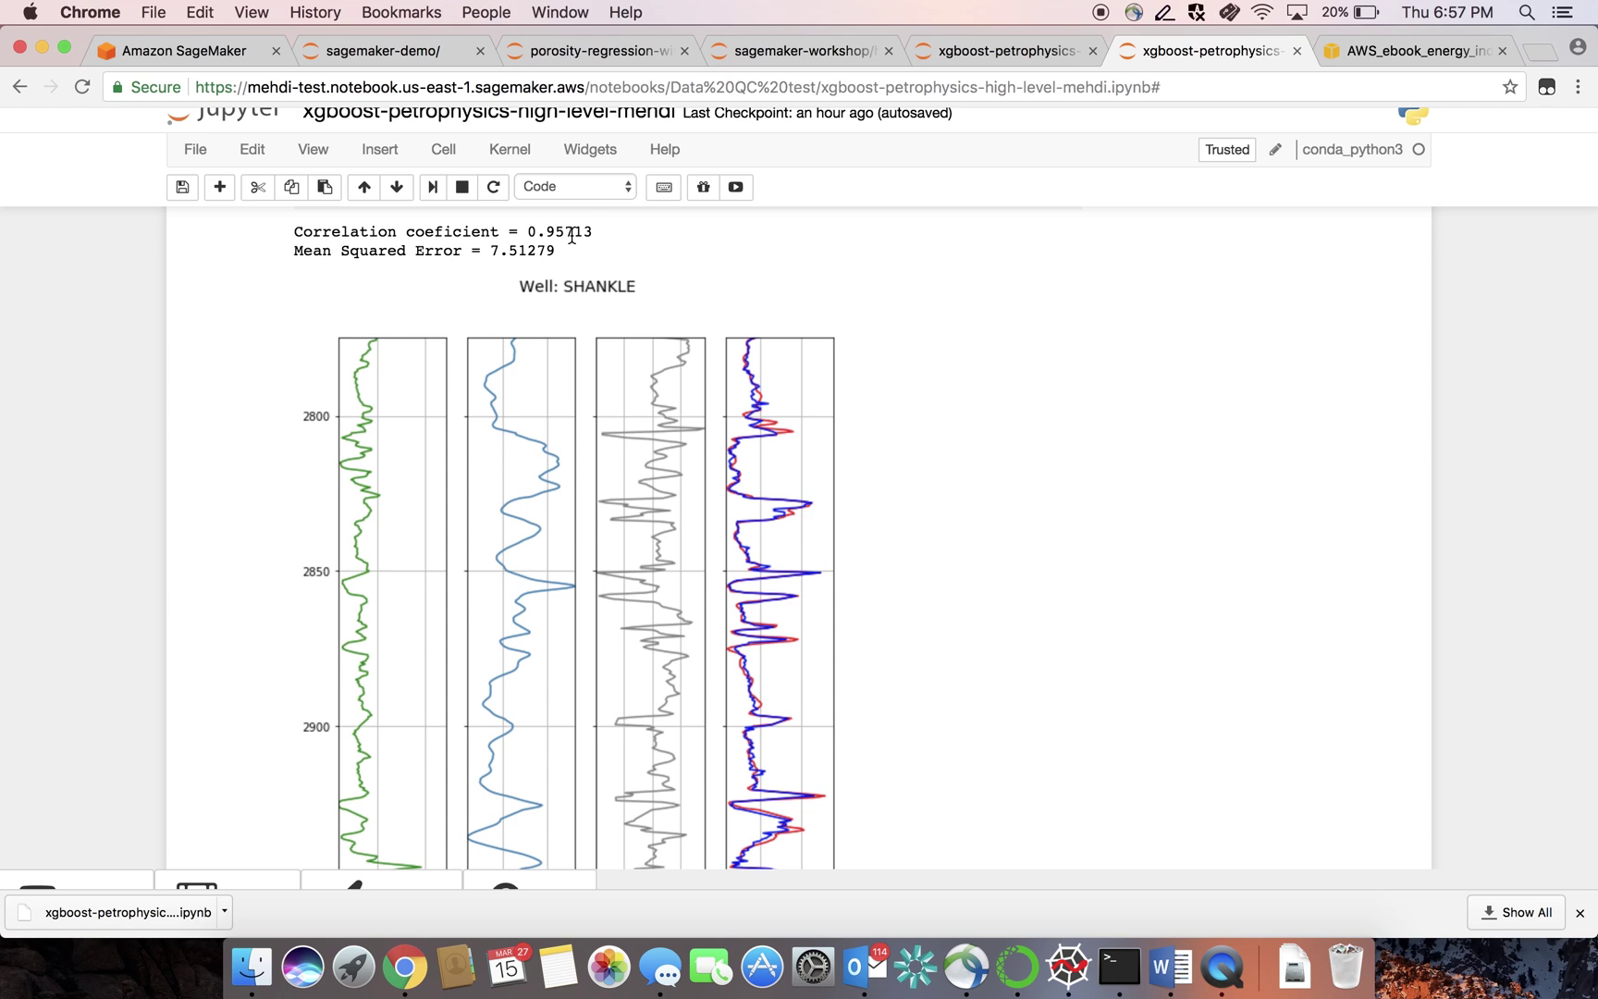
Step: Highlight the 0.95713 correlation coefficient above the SHANKLE log plots
{"action": "double_click", "coordinate": [580, 233]}
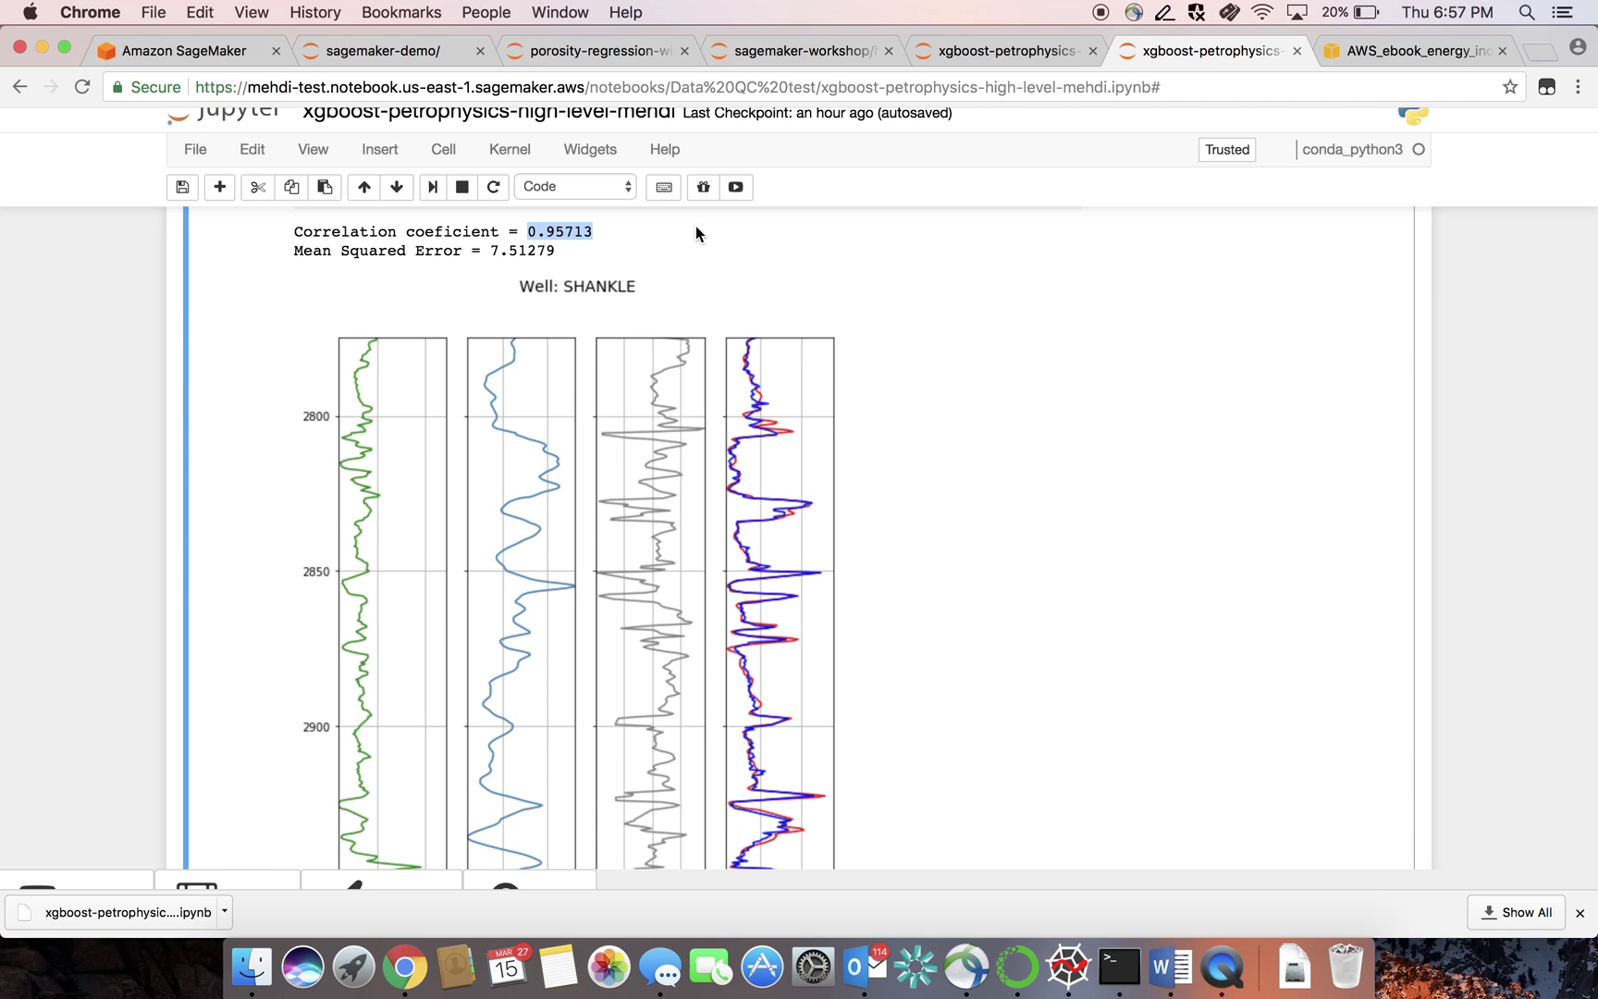
{"action": "scroll", "coordinate": [696, 233], "scroll_direction": "down", "scroll_amount": 10}
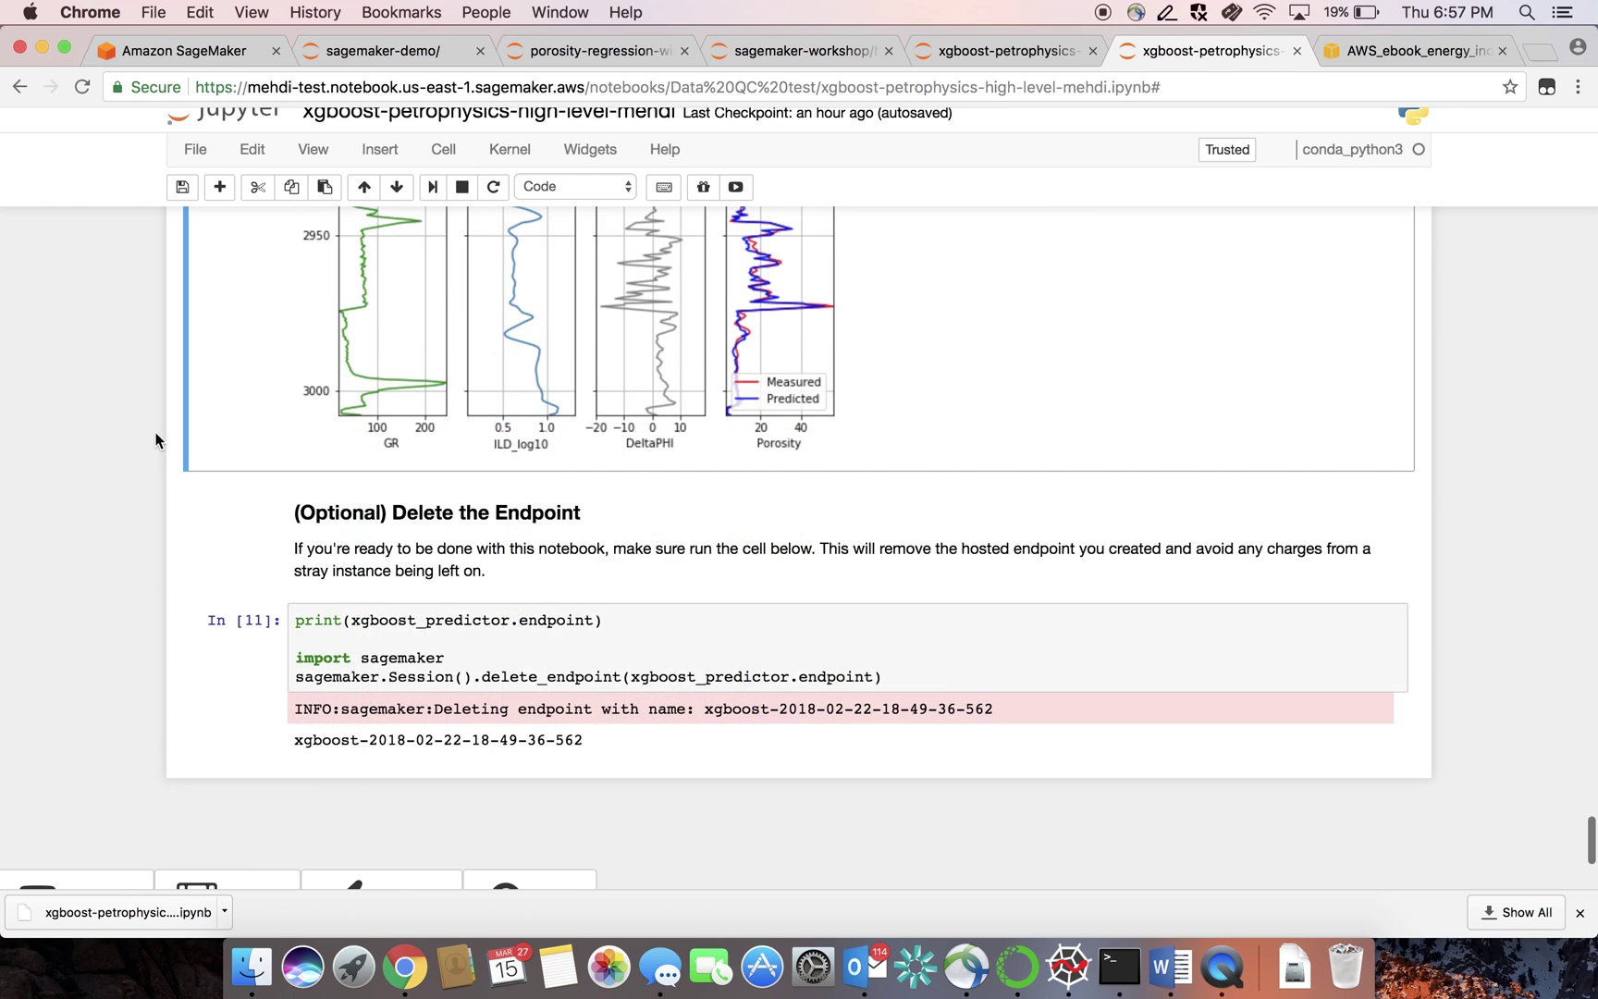